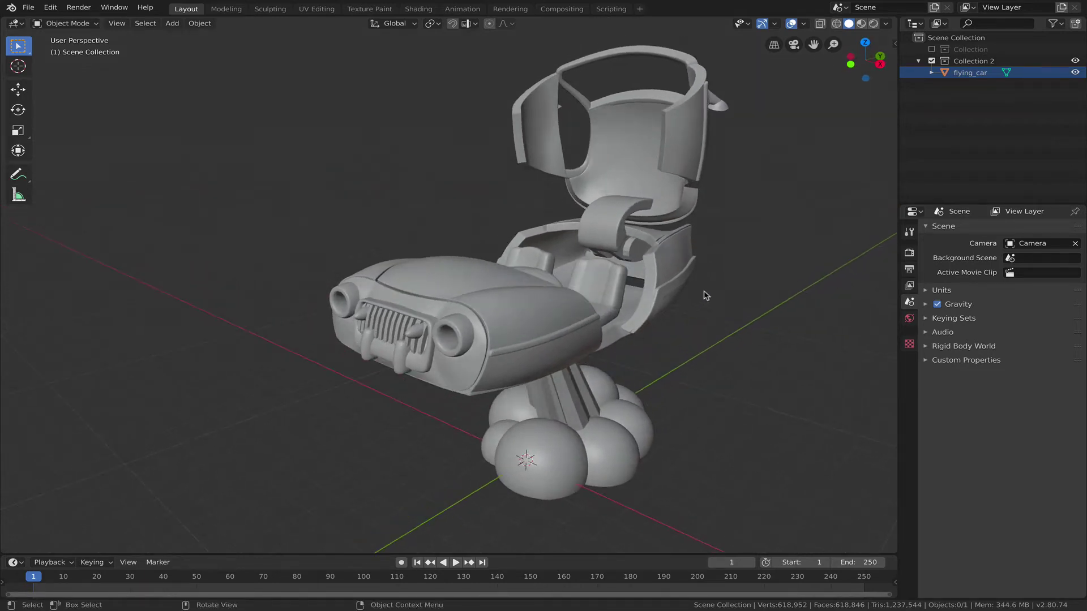
Select flying_car and switch it into Edit Mode to show its ~618,952-vertex mesh
click(513, 336)
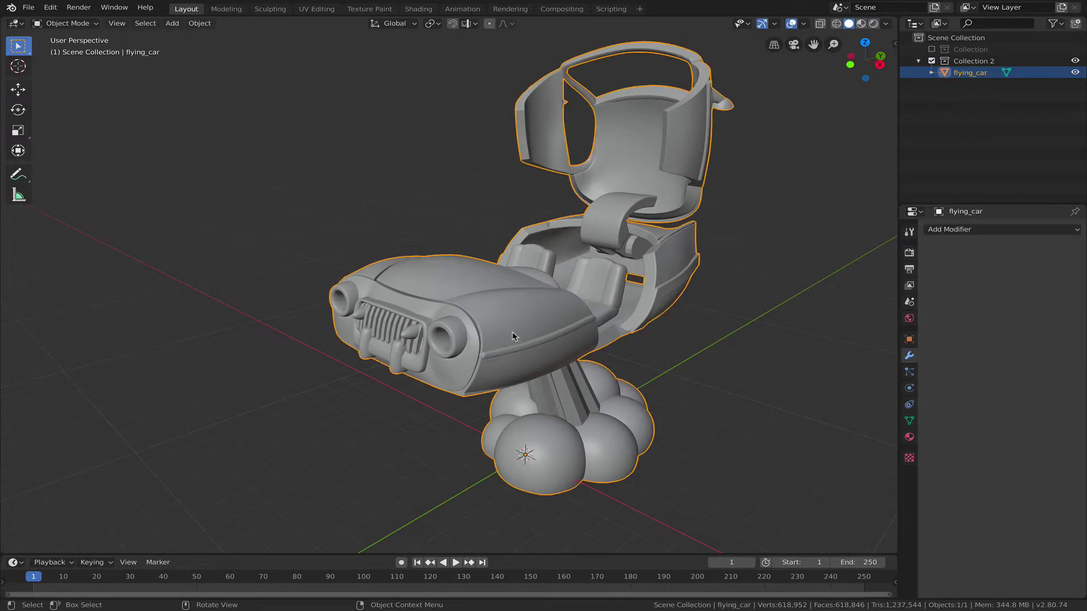
scroll(627, 340, up, 2)
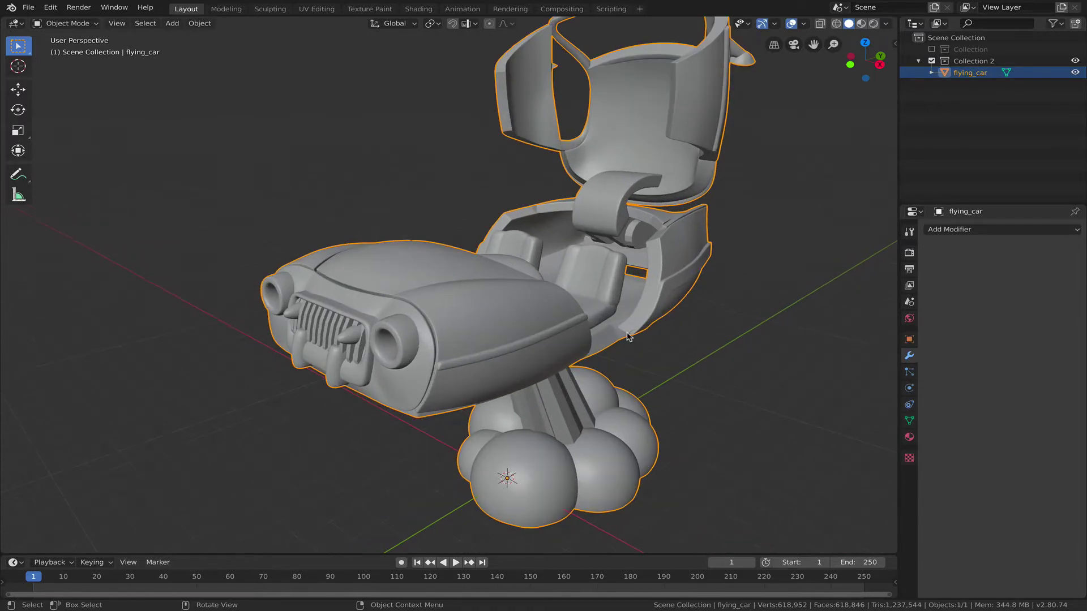
scroll(628, 336, down, 2)
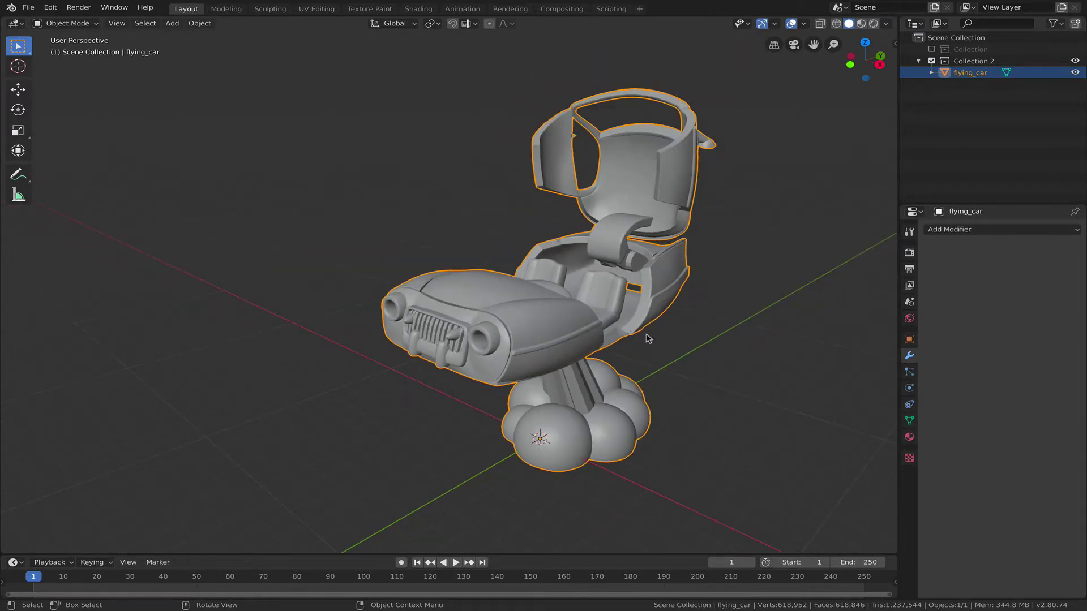
key(ctrl+Tab)
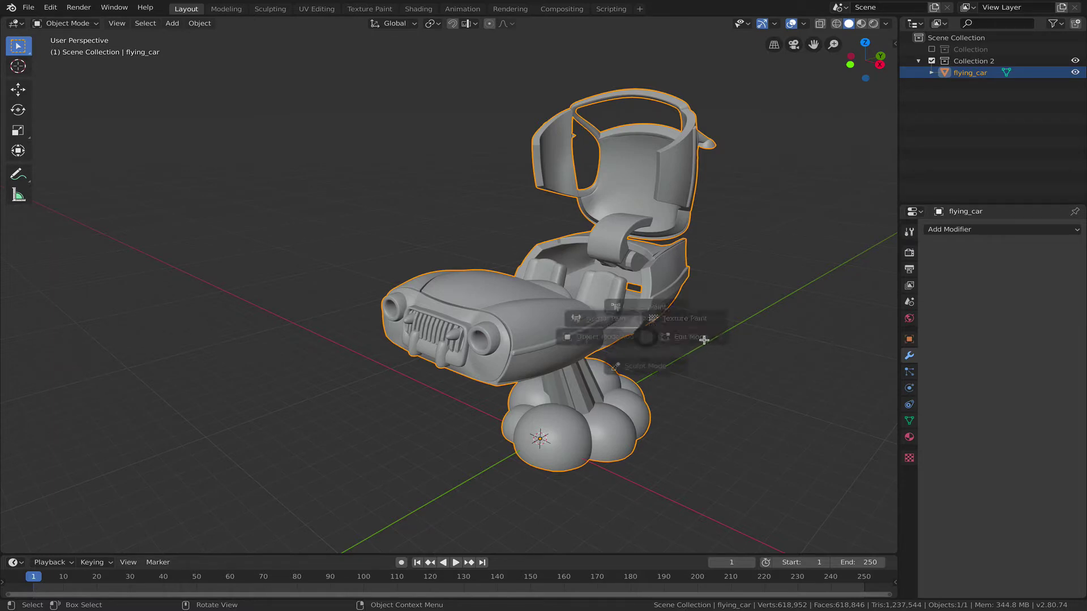
click(704, 339)
Zoom in and orbit around the car's dense mesh, keeping it in Edit Mode
scroll(567, 329, up, 5)
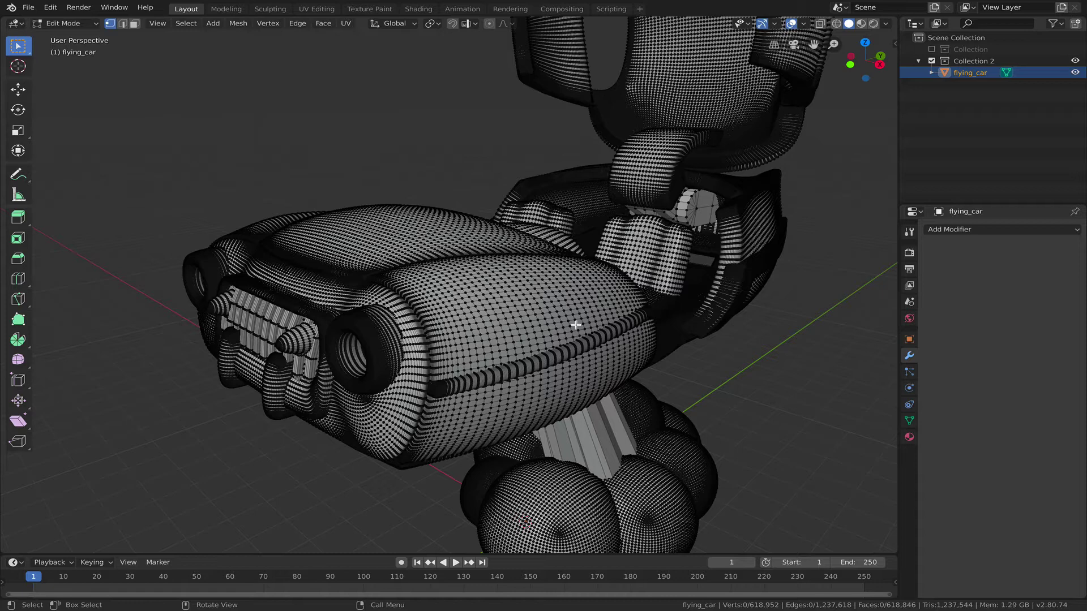
middle_drag(576, 325, 573, 330)
key(ctrl+Tab)
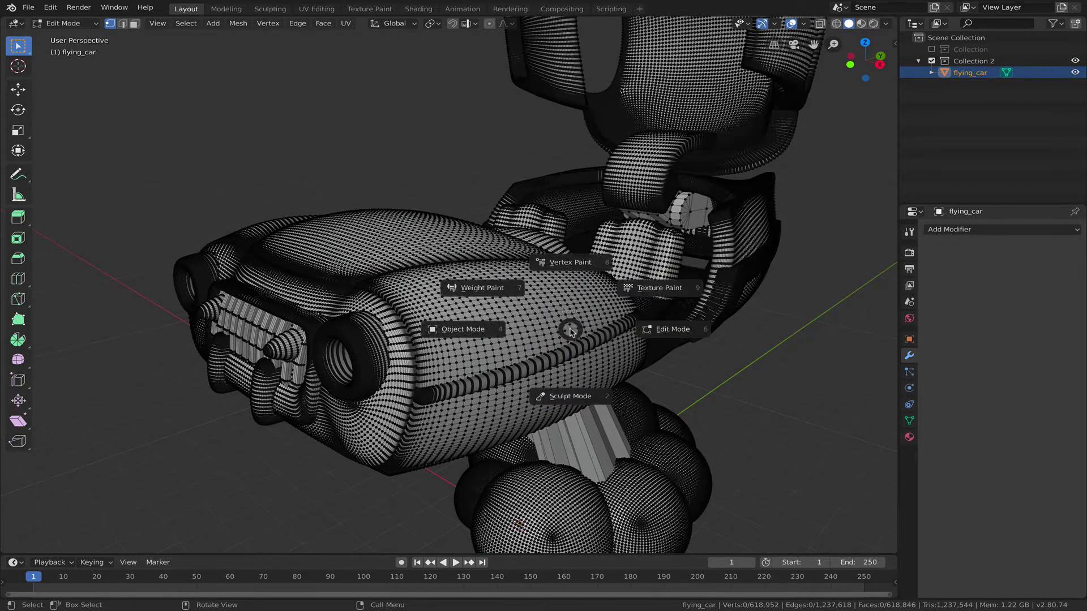
click(755, 350)
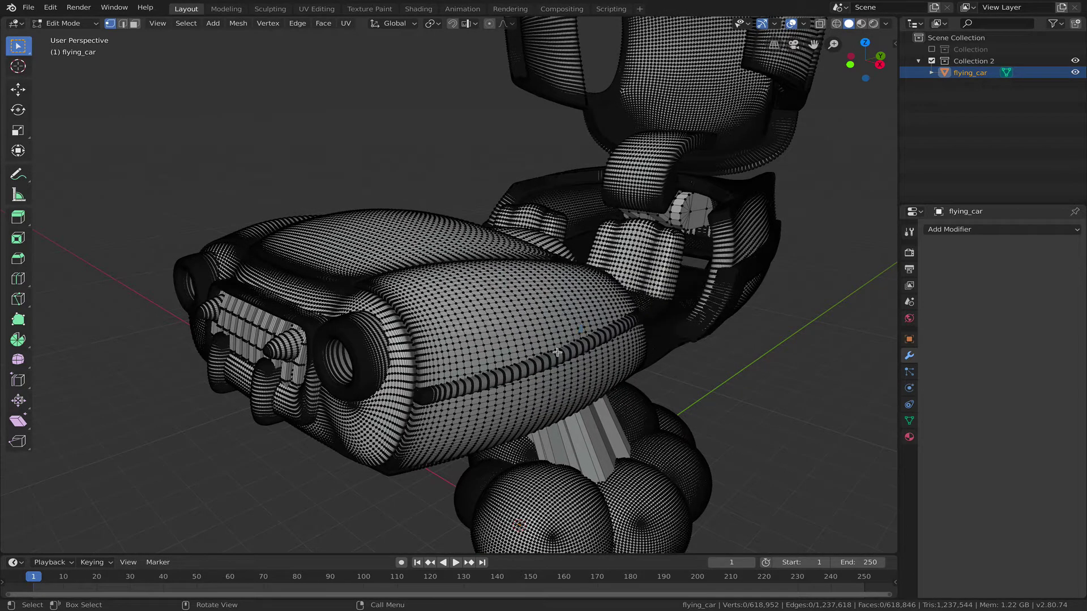
Orbit close to the car's hood to inspect the mesh, then return to Object Mode
scroll(467, 326, down, 2)
scroll(469, 324, up, 4)
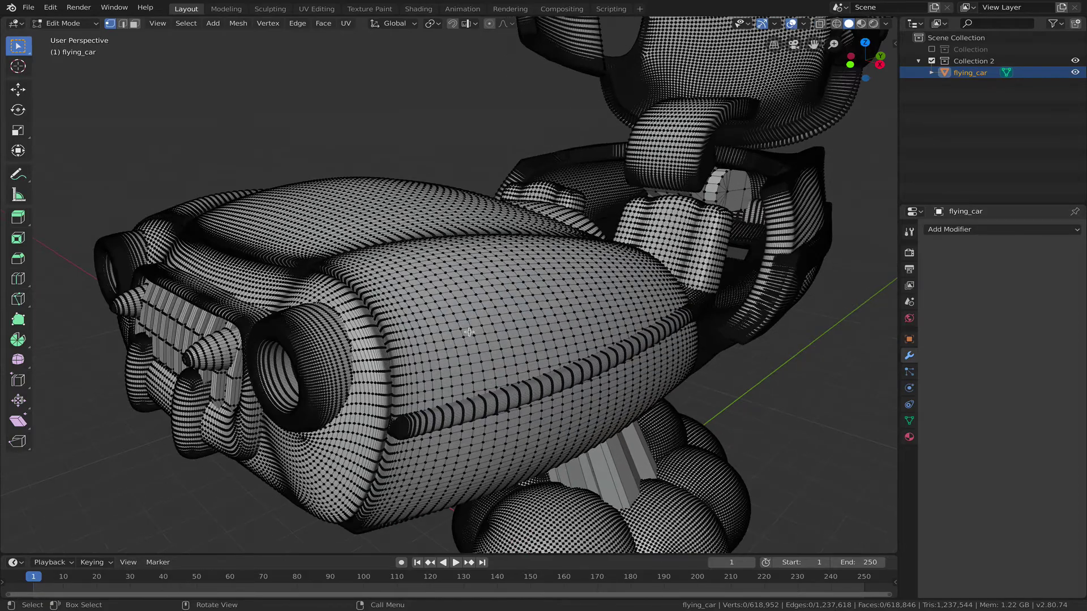
scroll(529, 326, down, 2)
middle_drag(521, 328, 552, 334)
scroll(531, 338, down, 4)
key(ctrl+Tab)
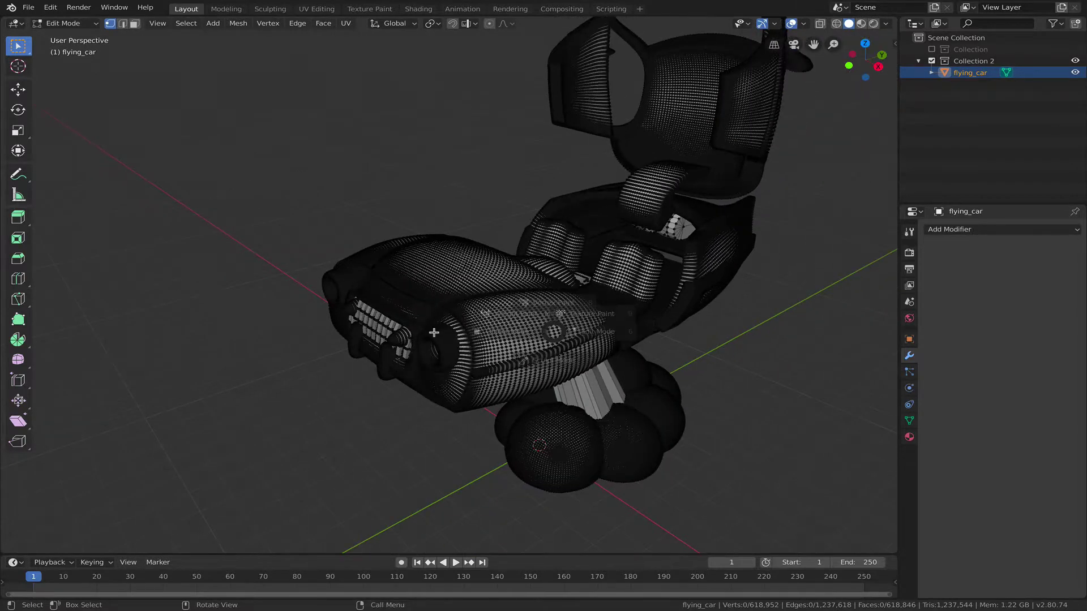
click(458, 335)
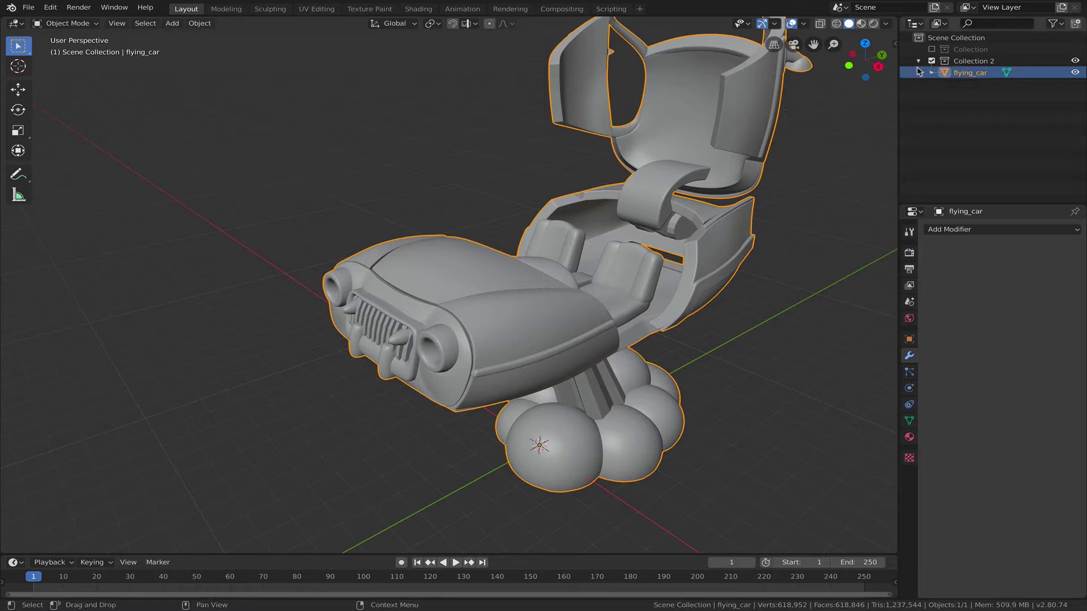
Hide Collection 2 and show Collection with the Camera, Cube and Light
click(931, 60)
click(931, 49)
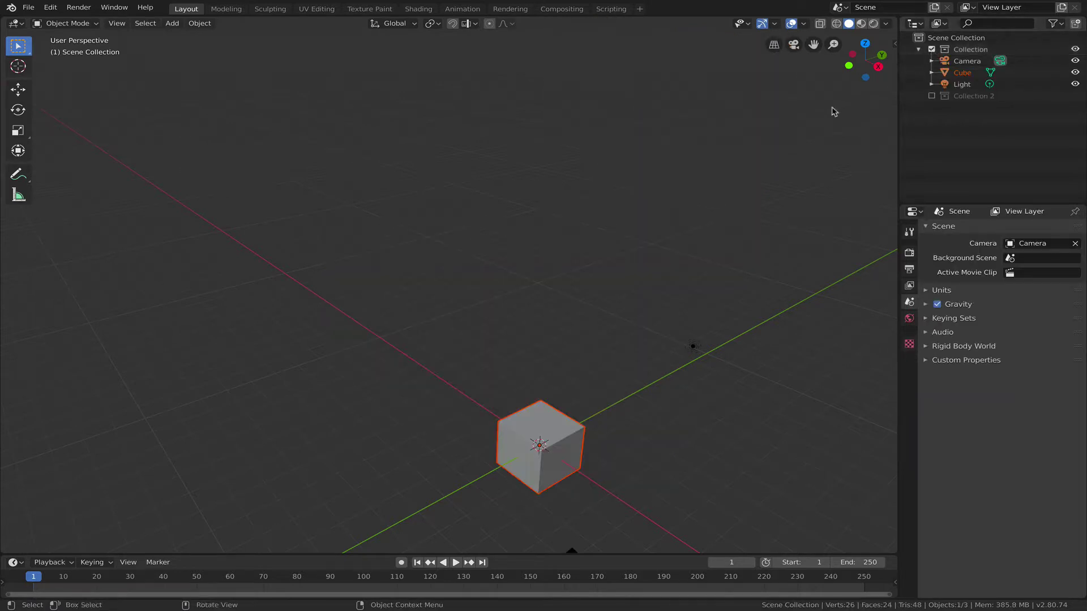
middle_drag(665, 283, 512, 362)
scroll(515, 364, up, 3)
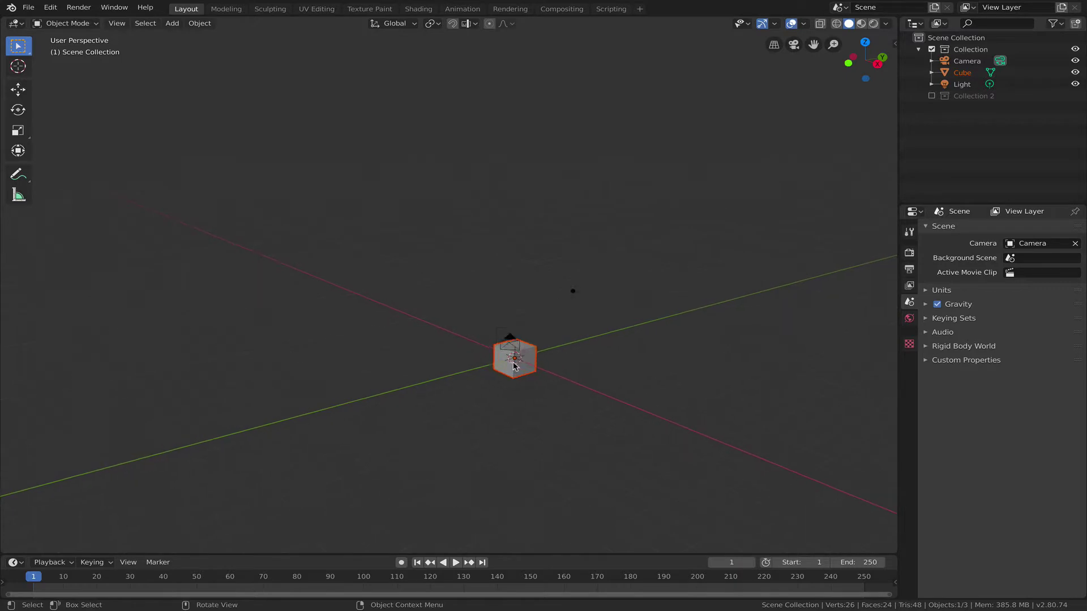
scroll(516, 363, up, 5)
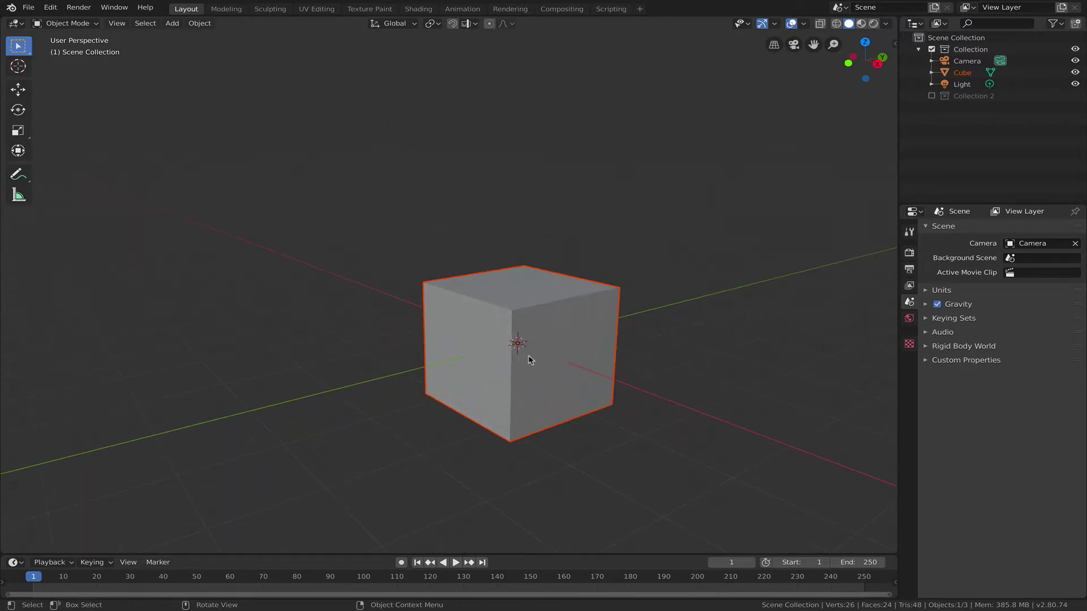
Select the Cube and view its 26-vertex mesh in Edit Mode, then return to Object Mode
click(537, 344)
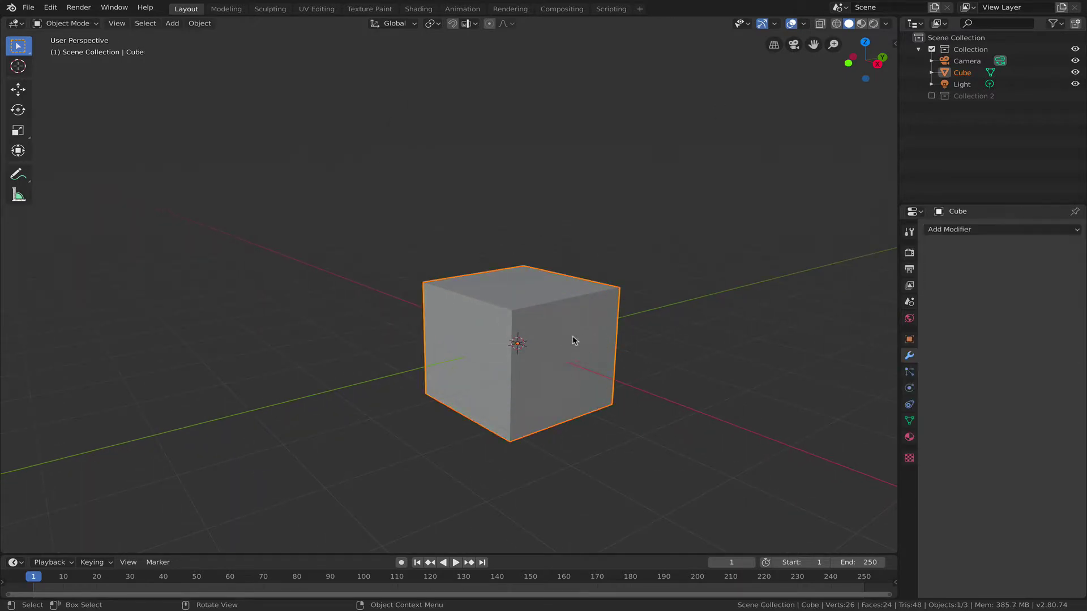
key(Tab)
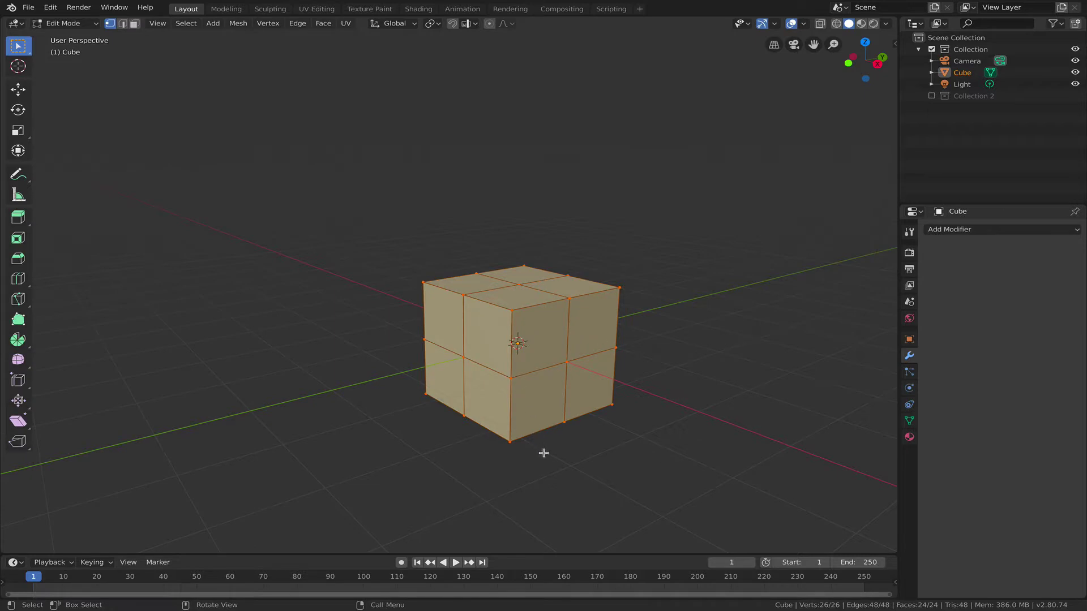
middle_drag(543, 453, 631, 408)
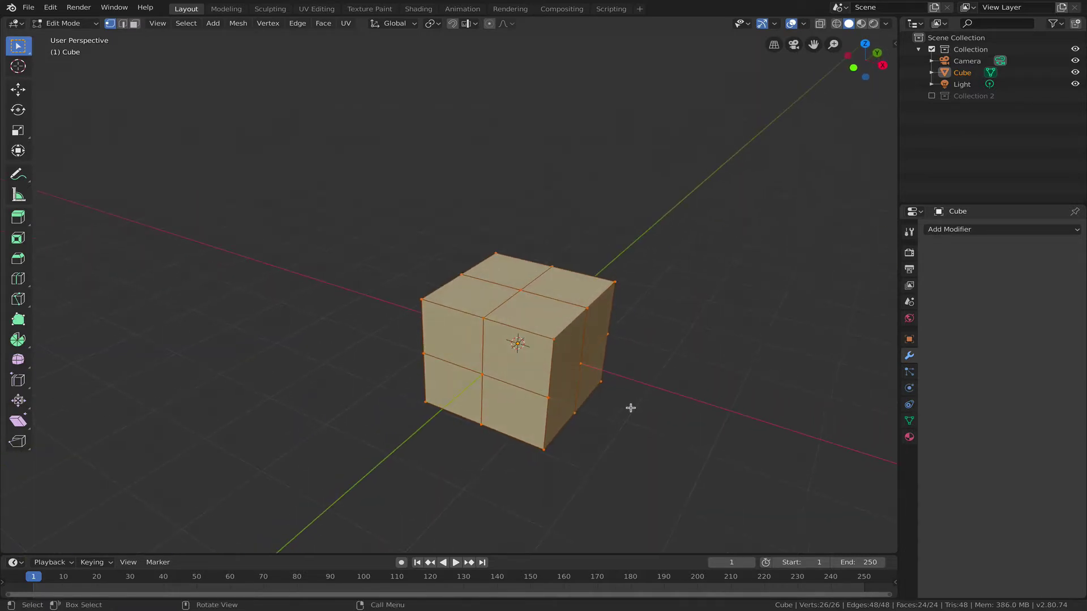
key(Tab)
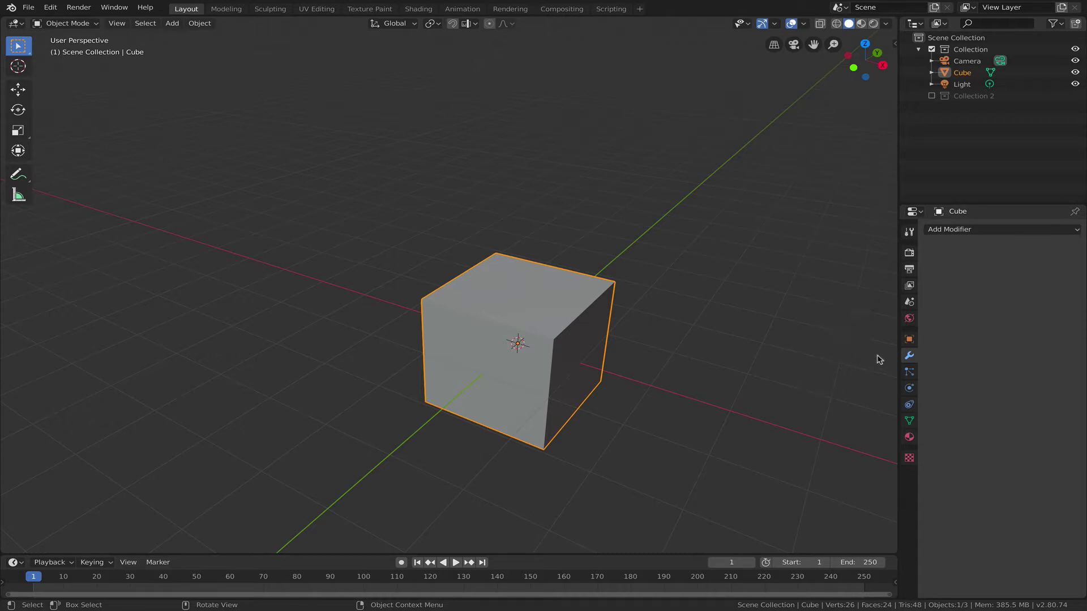
Add a Subdivision Surface modifier to the Cube at viewport level 3, giving 1,538 vertices
click(956, 231)
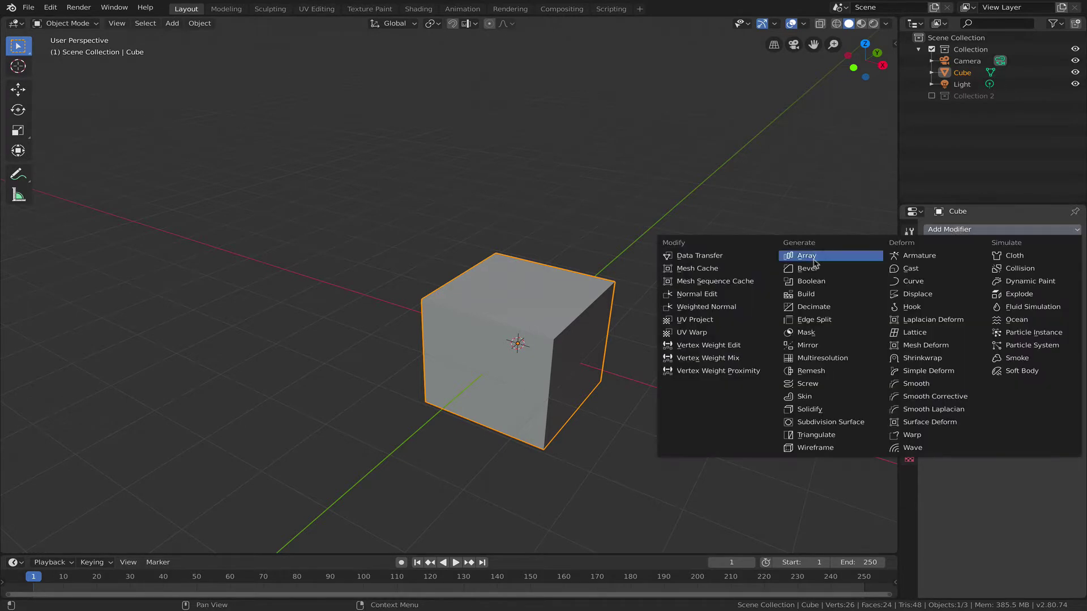
click(827, 423)
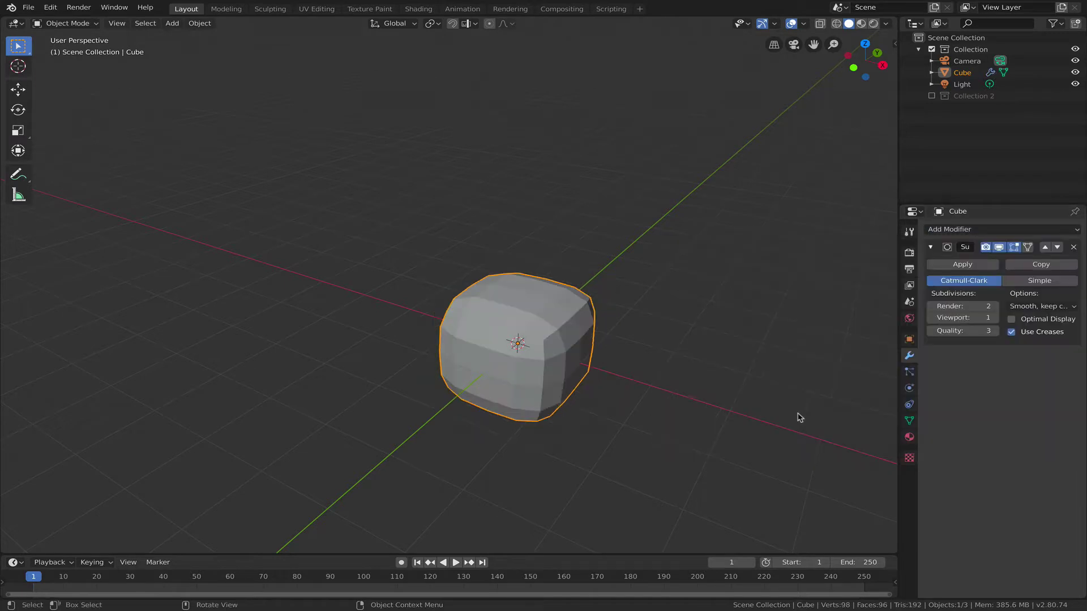
click(994, 319)
click(994, 319)
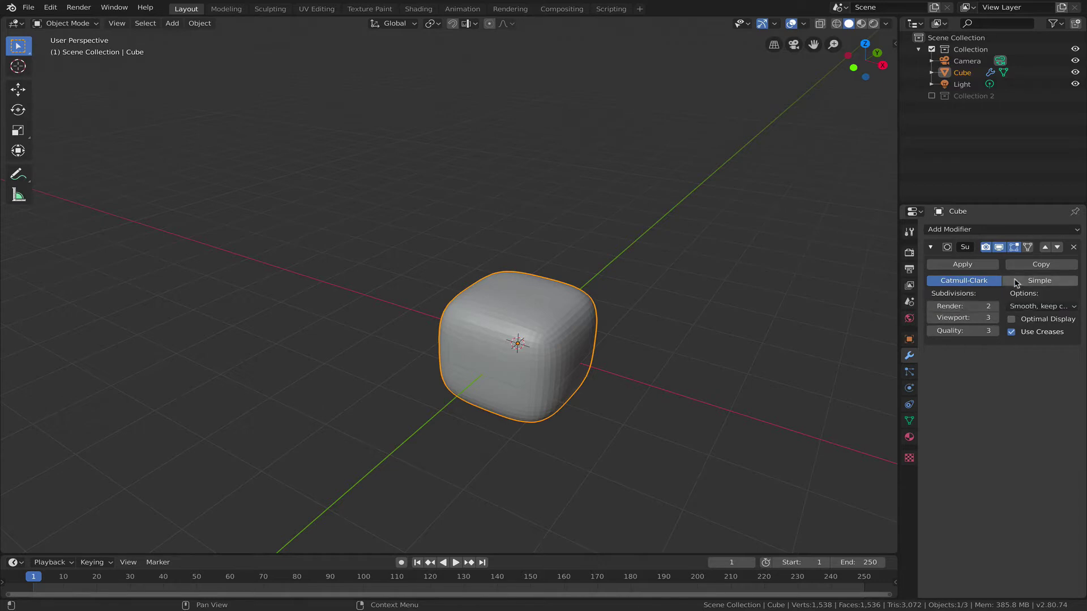
scroll(556, 354, down, 2)
scroll(512, 346, up, 4)
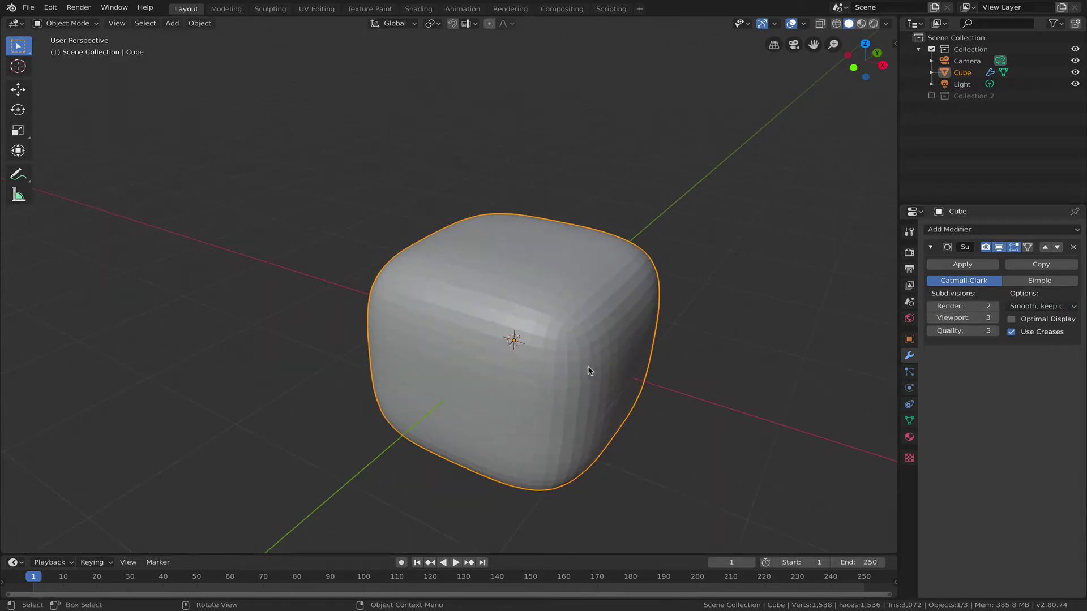
middle_drag(589, 372, 573, 345)
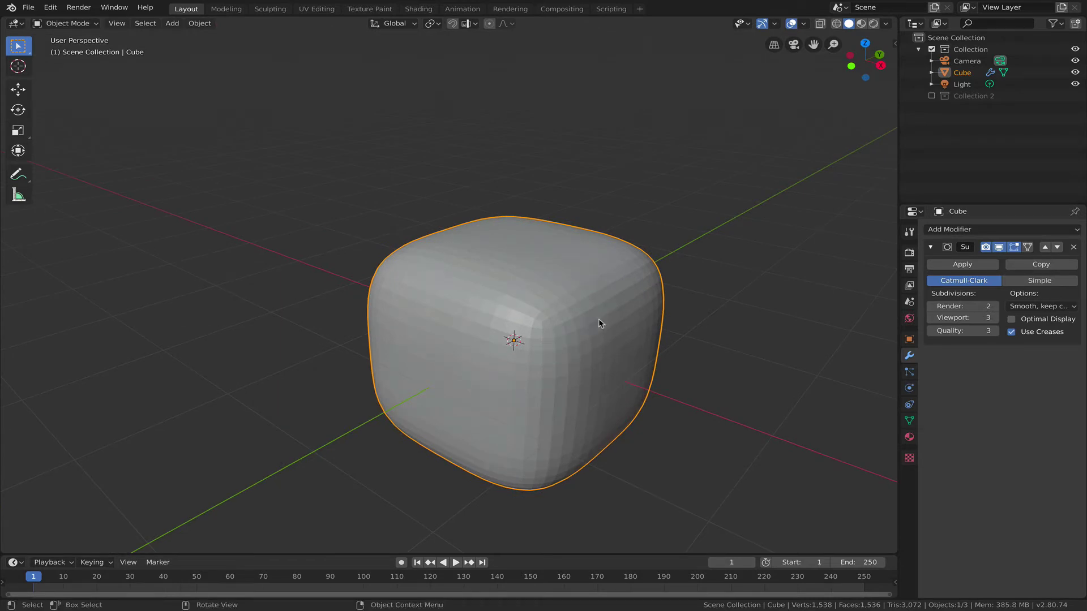
key(Tab)
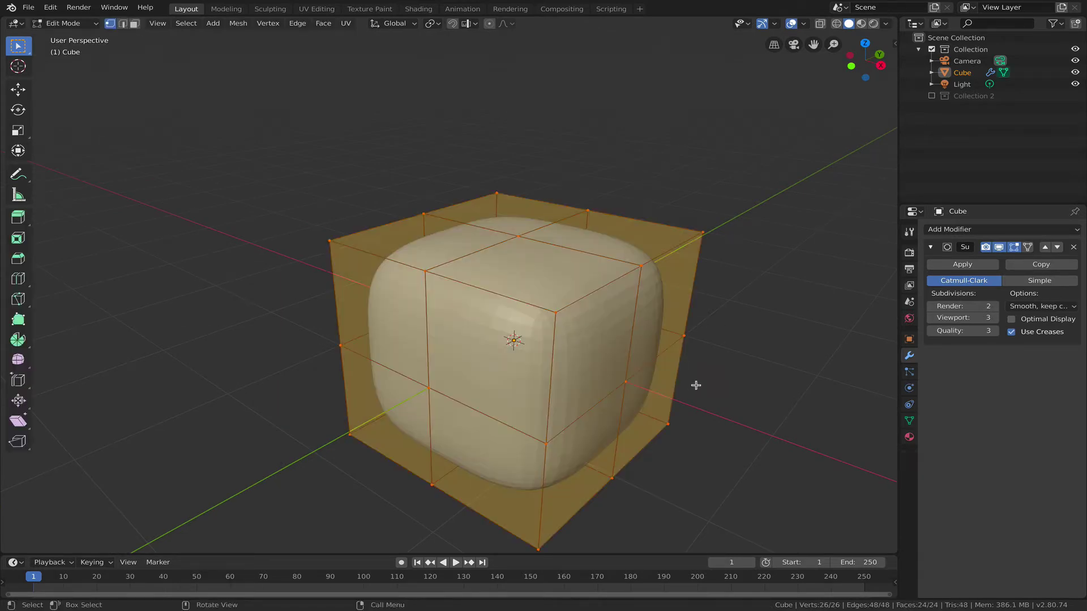
middle_drag(696, 386, 648, 358)
key(3)
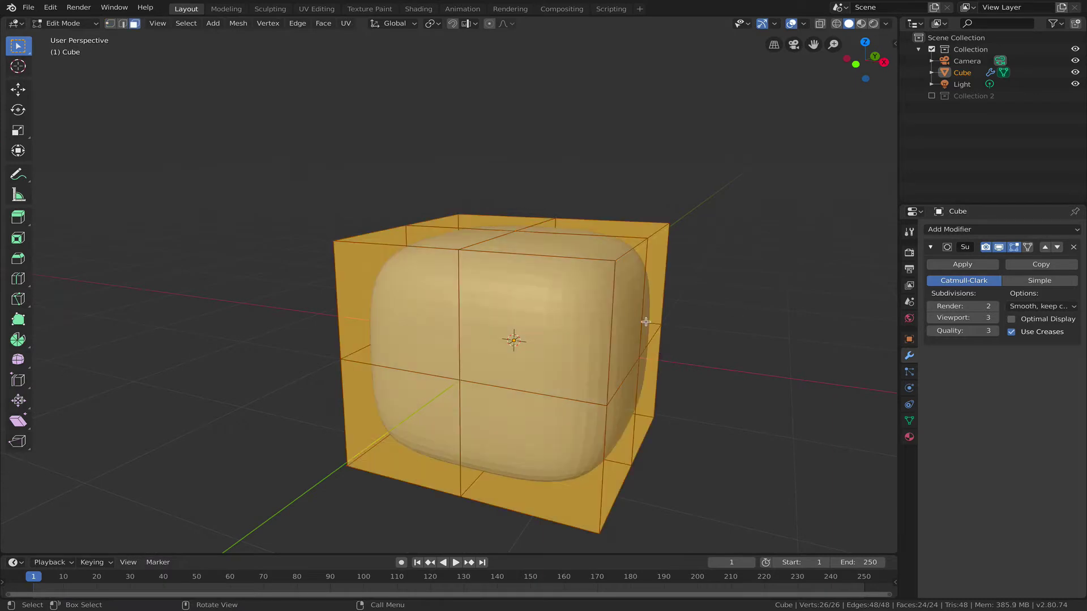
click(650, 331)
key(e)
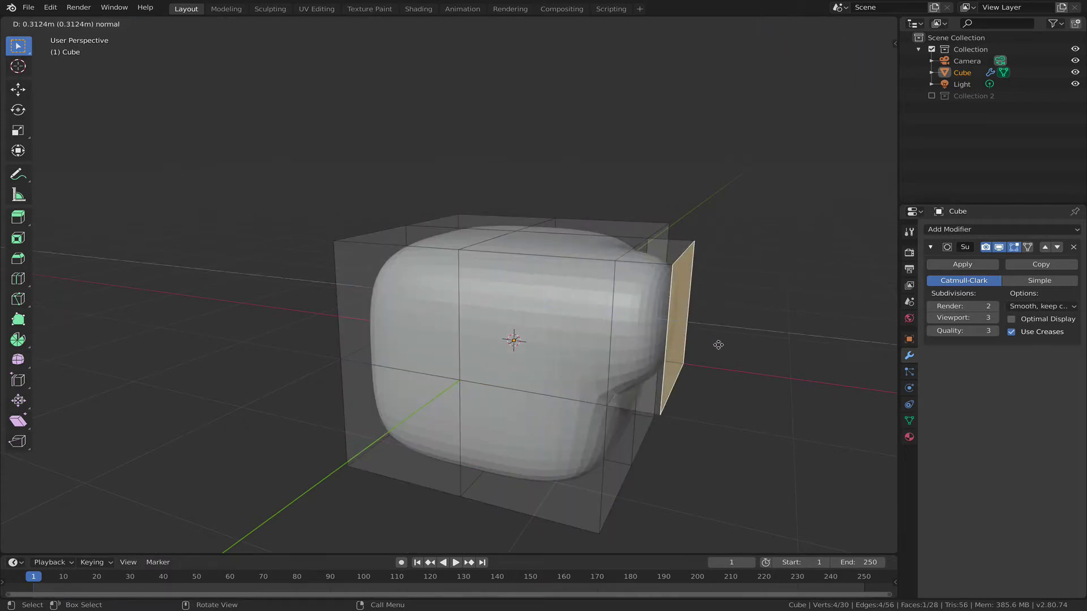
click(770, 357)
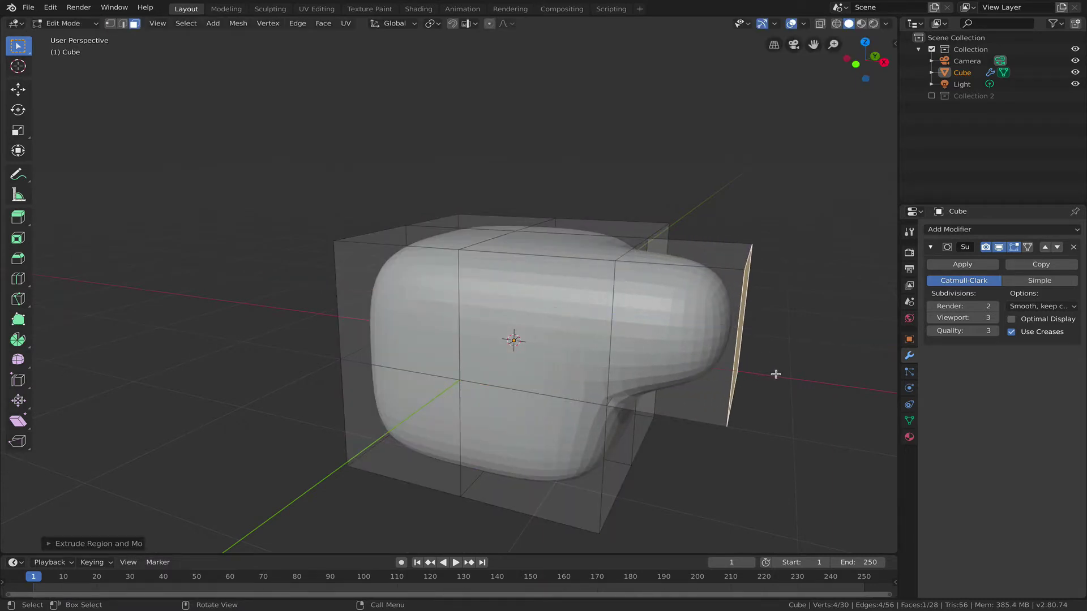
key(ctrl+z)
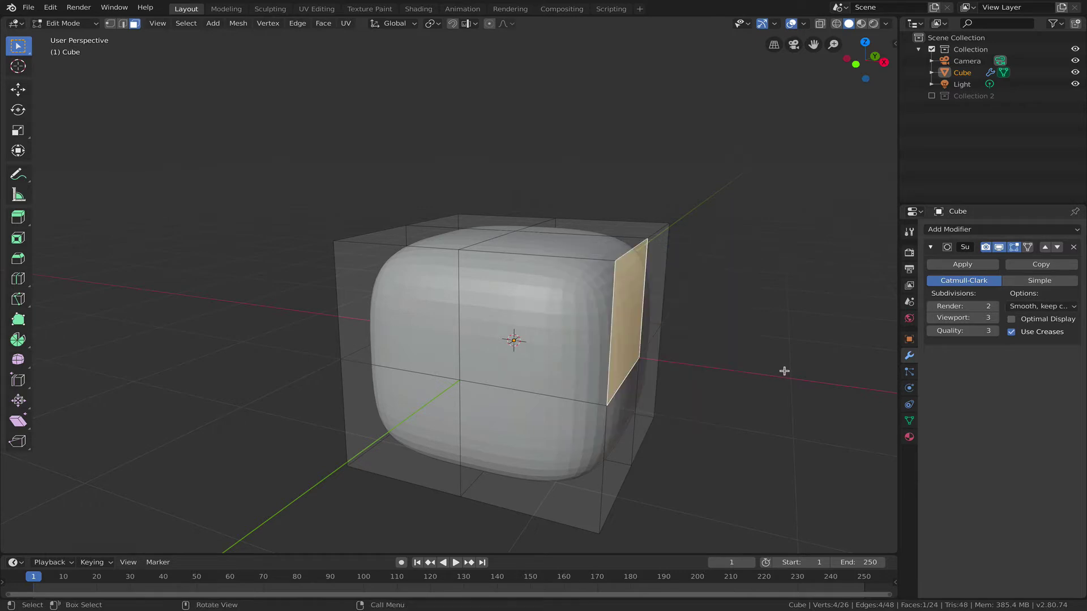
key(Tab)
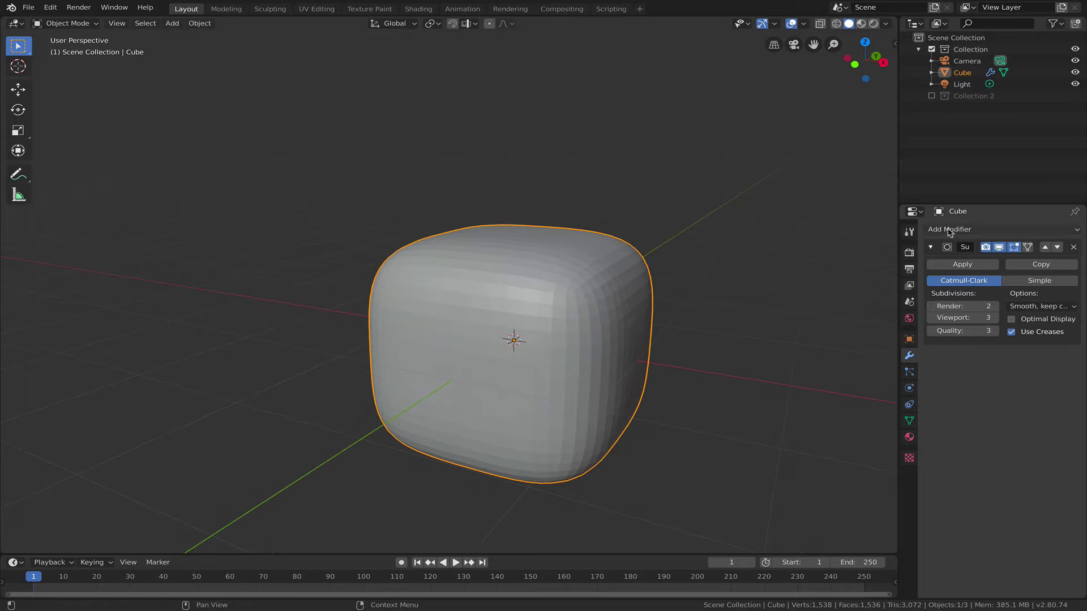
Apply the Subdivision Surface modifier, then enter Edit Mode with nothing selected
middle_drag(651, 339, 868, 311)
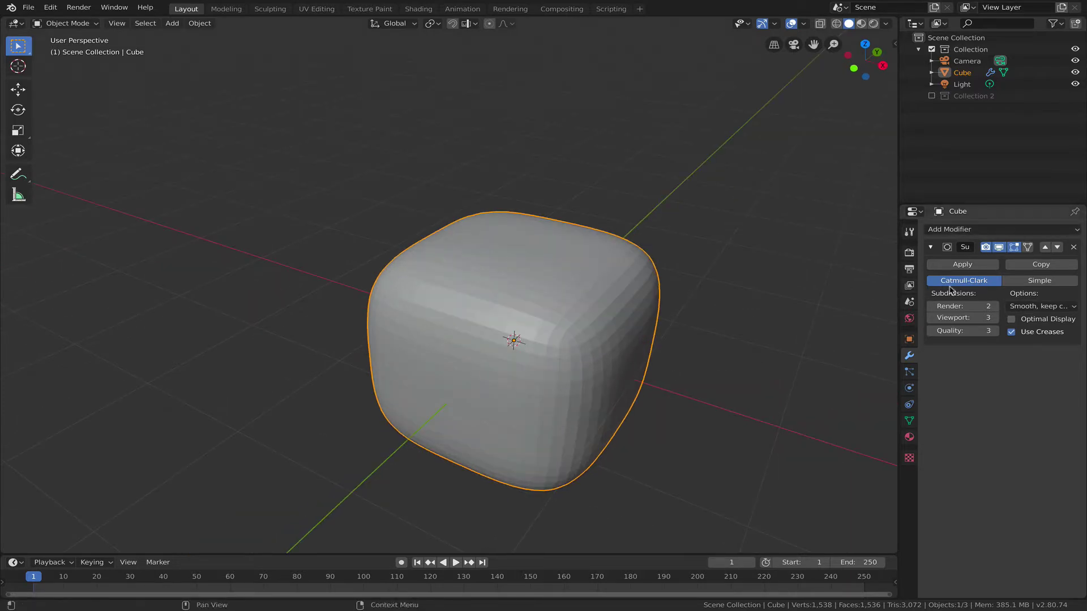
click(962, 264)
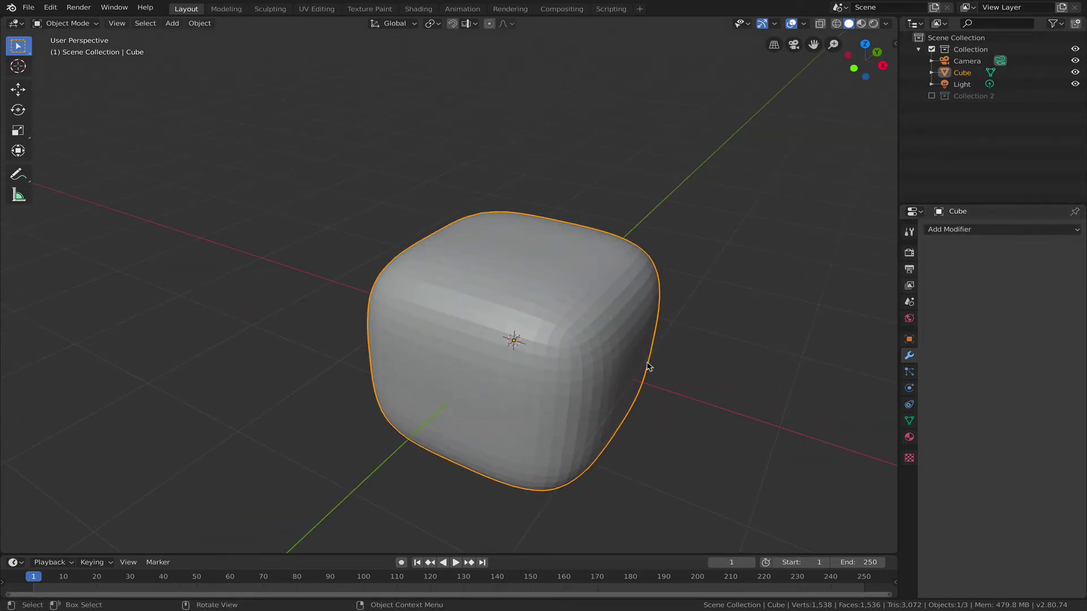
key(Tab)
key(alt+a)
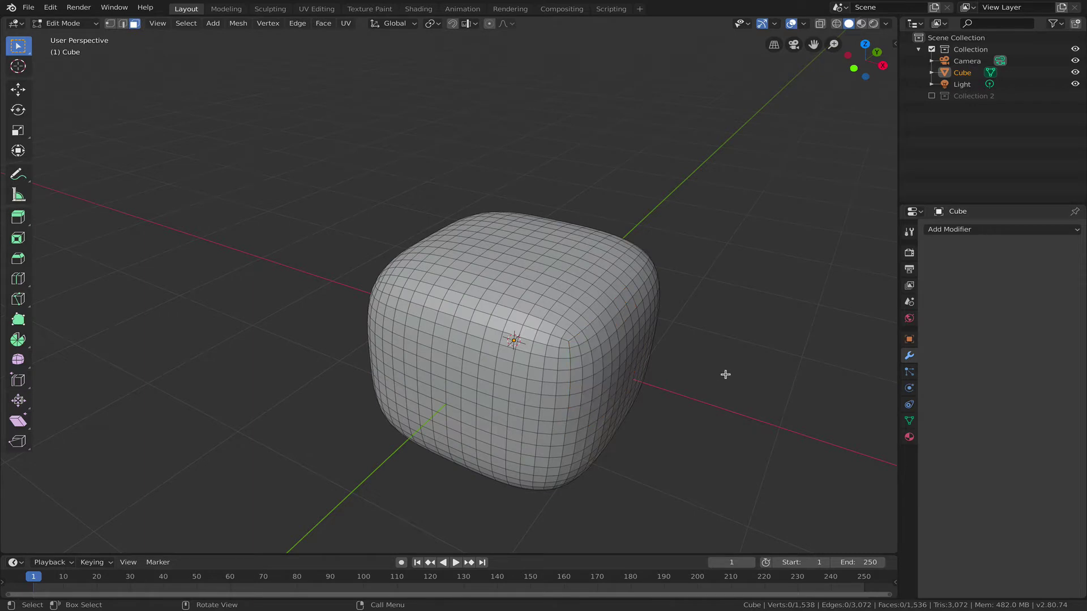
Inspect the baked 1,538-vertex mesh in vertex select mode, then return to Object Mode
mouse_move(725, 375)
middle_down()
mouse_move(681, 381)
mouse_move(709, 372)
middle_up()
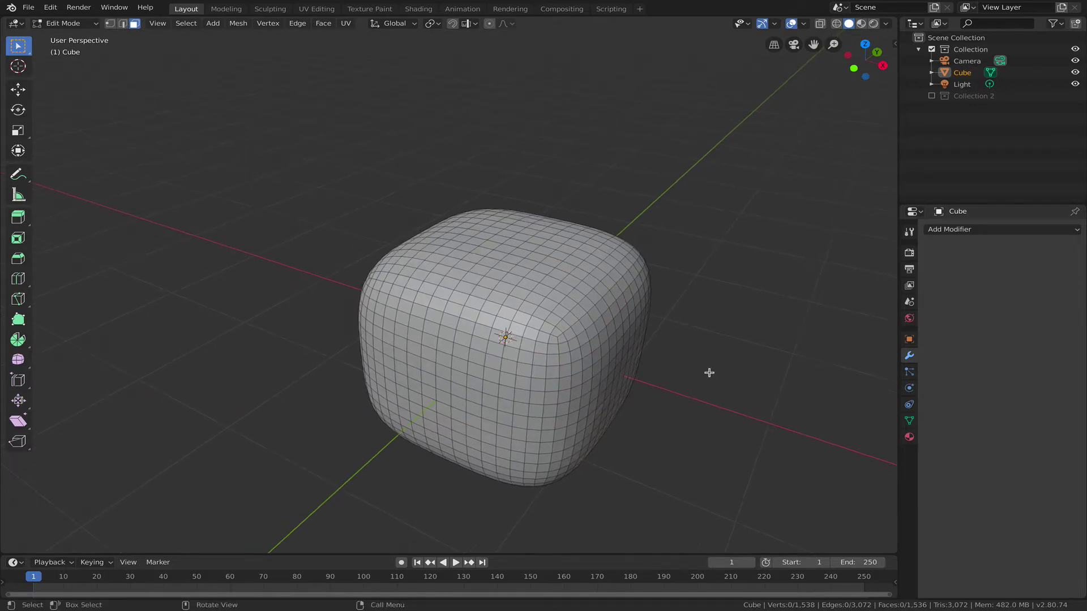
key(1)
middle_drag(700, 344, 670, 327)
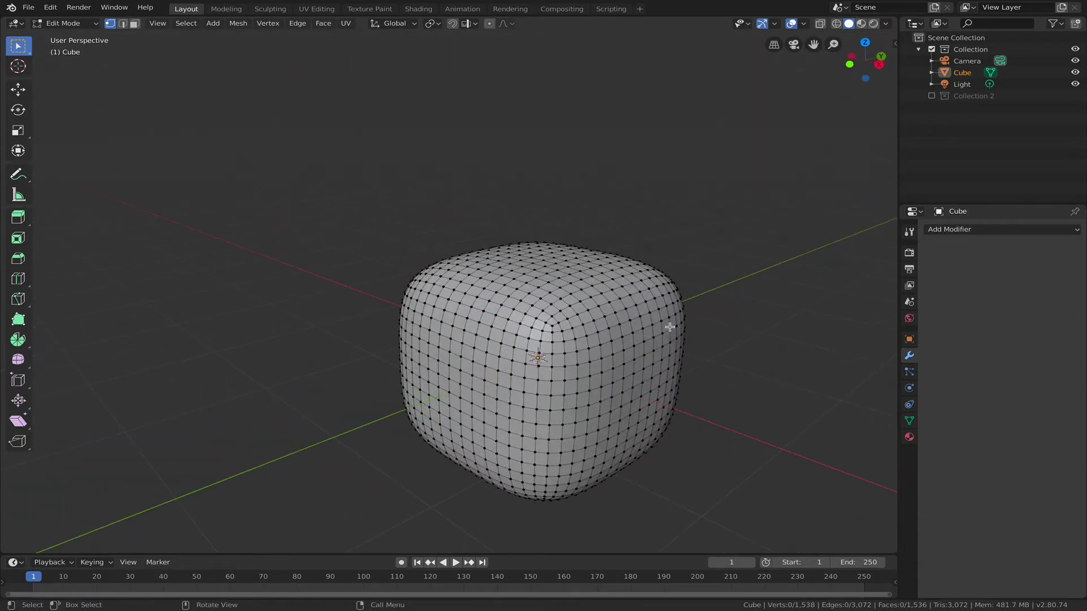
mouse_move(630, 433)
middle_down()
mouse_move(645, 452)
mouse_move(641, 420)
middle_up()
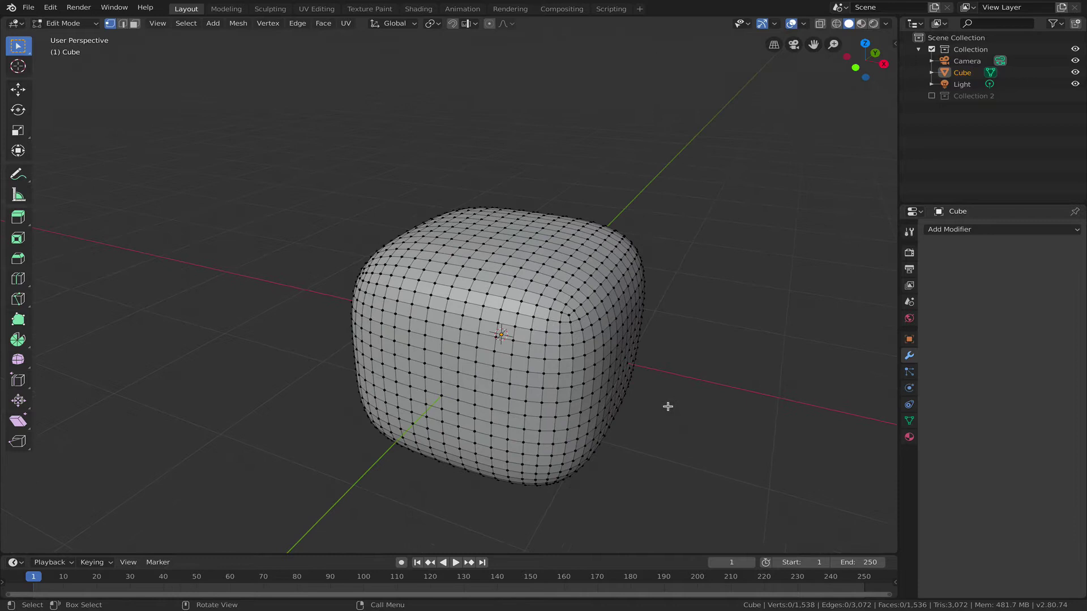
key(Tab)
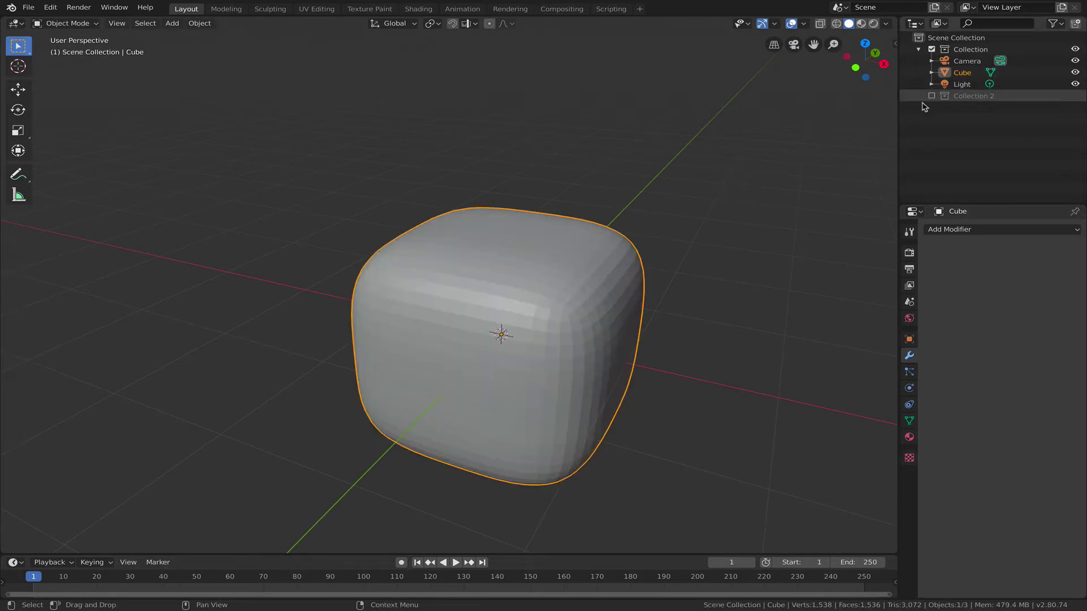
Hide the cube's collection, show Collection 2, and make flying_car the active object
click(932, 49)
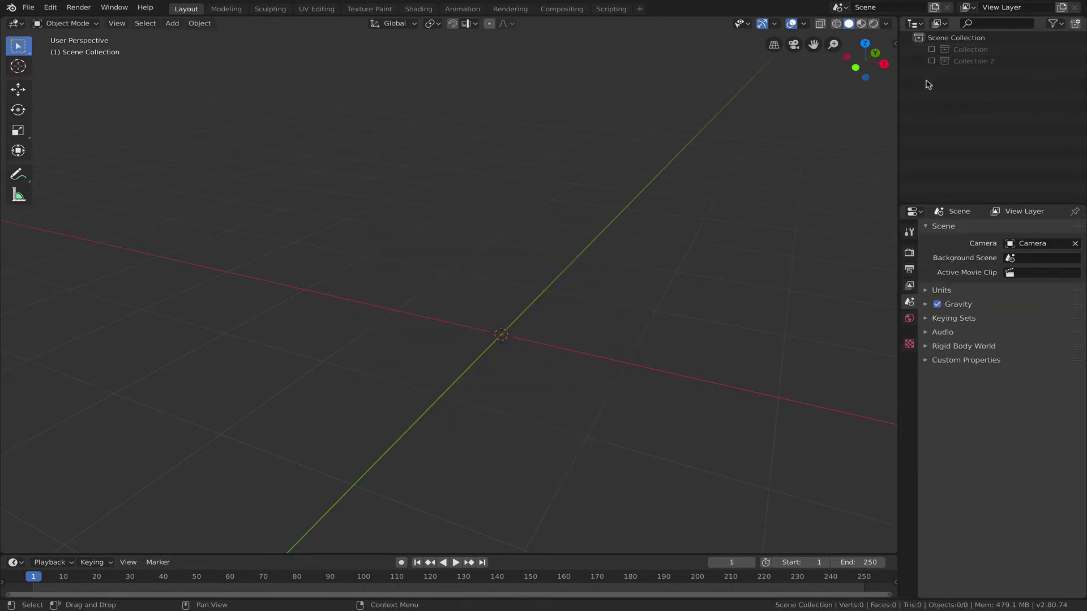
click(932, 61)
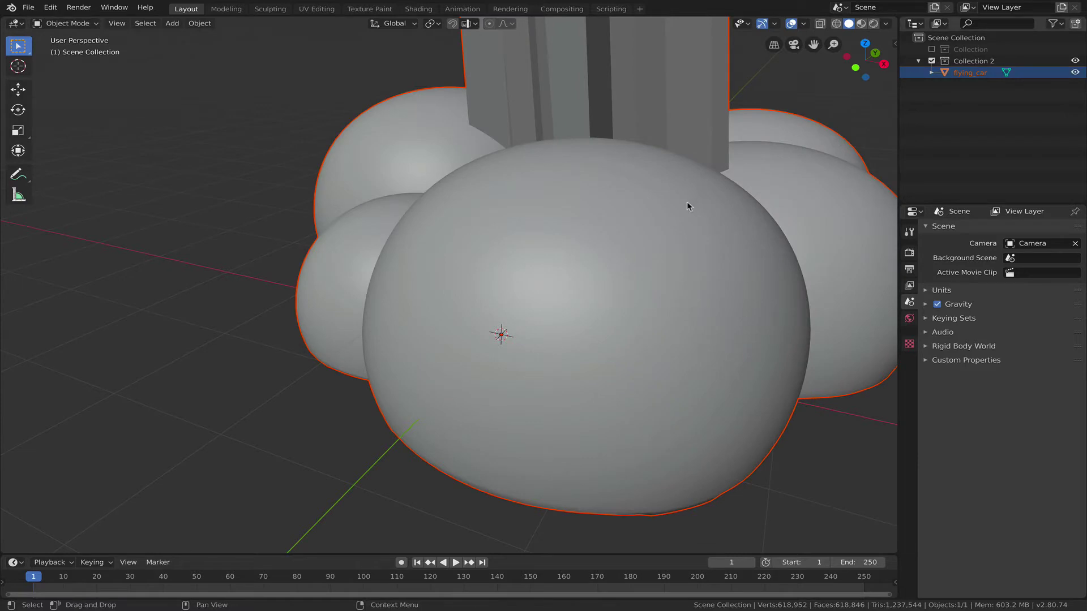
click(764, 236)
middle_drag(764, 236, 720, 214)
scroll(640, 313, up, 8)
scroll(644, 307, down, 10)
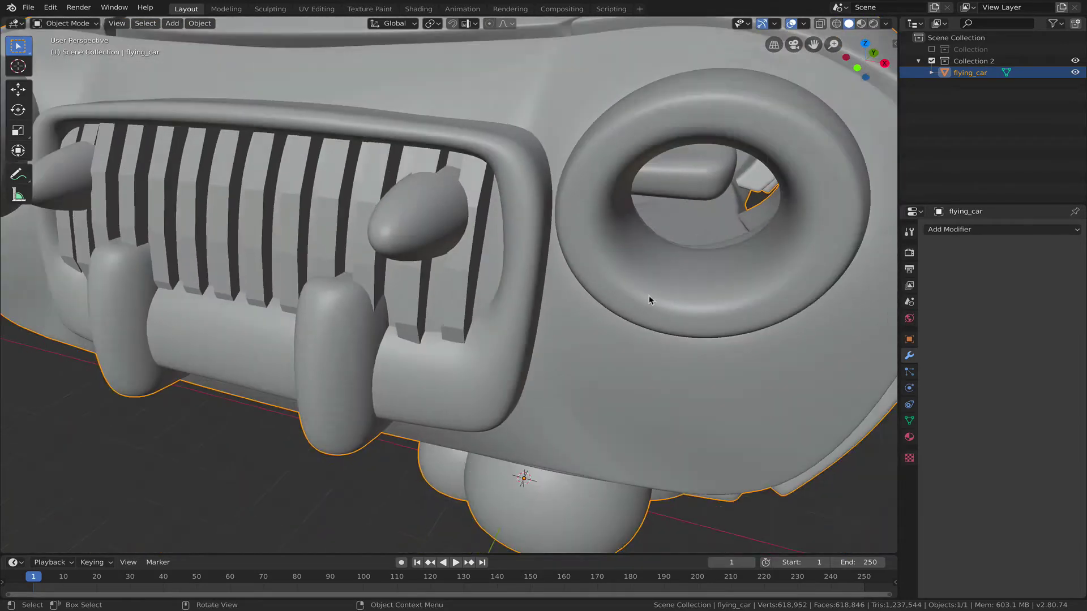
middle_drag(655, 294, 660, 227)
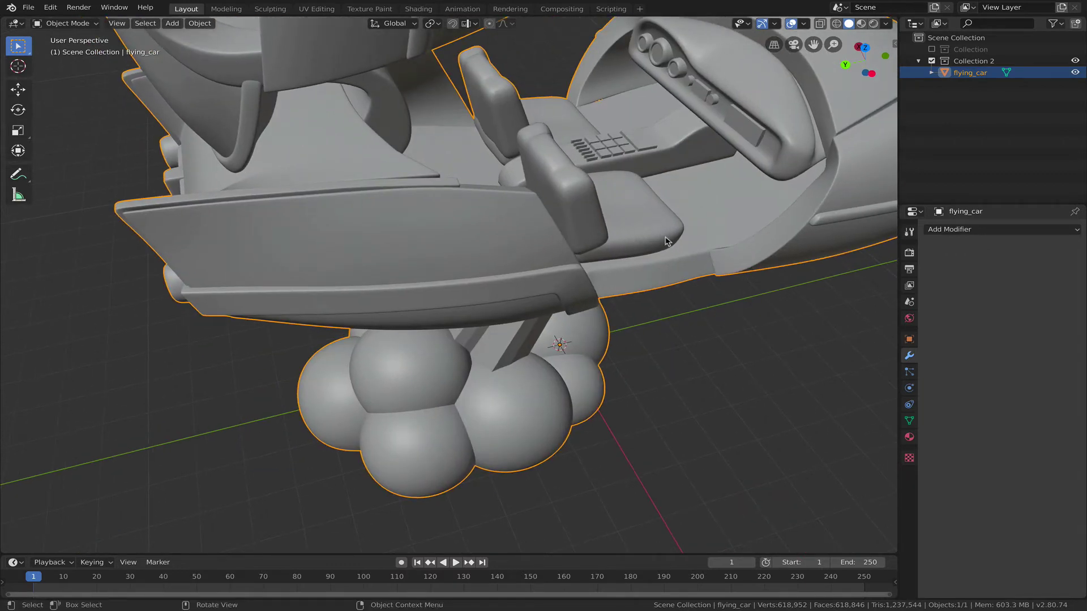
Inspect flying_car's dense mesh, seats and spheres in Edit Mode, then return to Object Mode
key(ctrl+Tab)
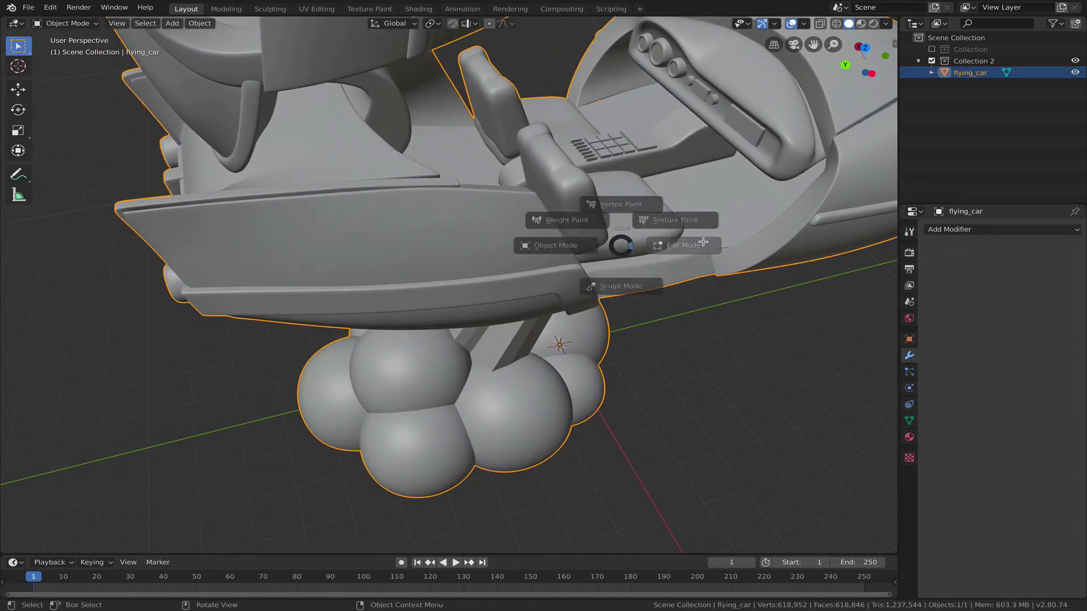
click(713, 240)
scroll(757, 287, down, 3)
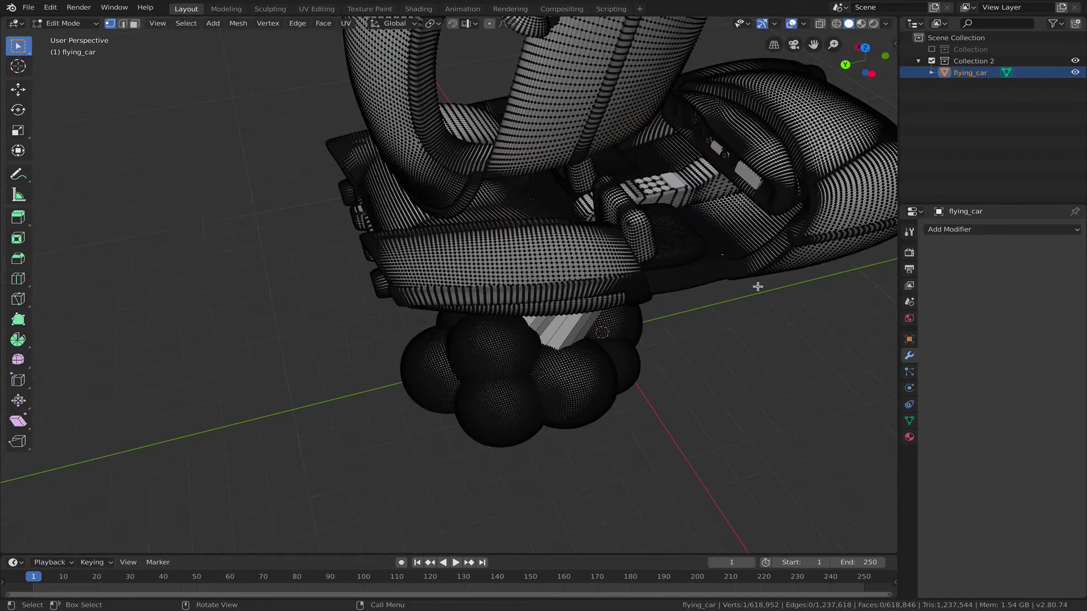
middle_drag(759, 284, 840, 300)
key(ctrl+Tab)
click(569, 290)
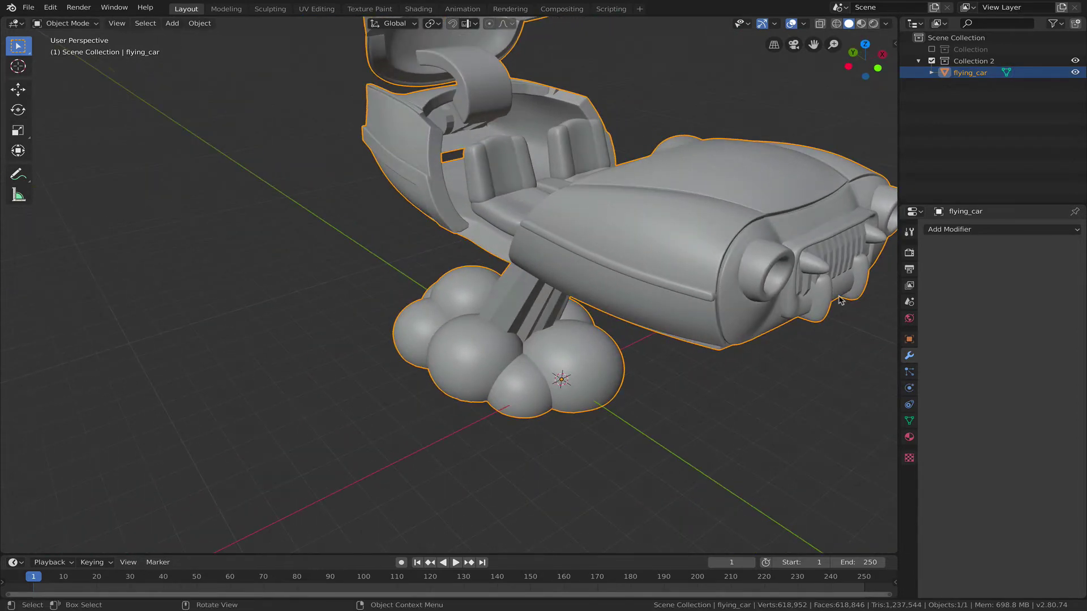
Add a Decimate modifier to flying_car in Un-Subdivide mode with 4 iterations
click(955, 231)
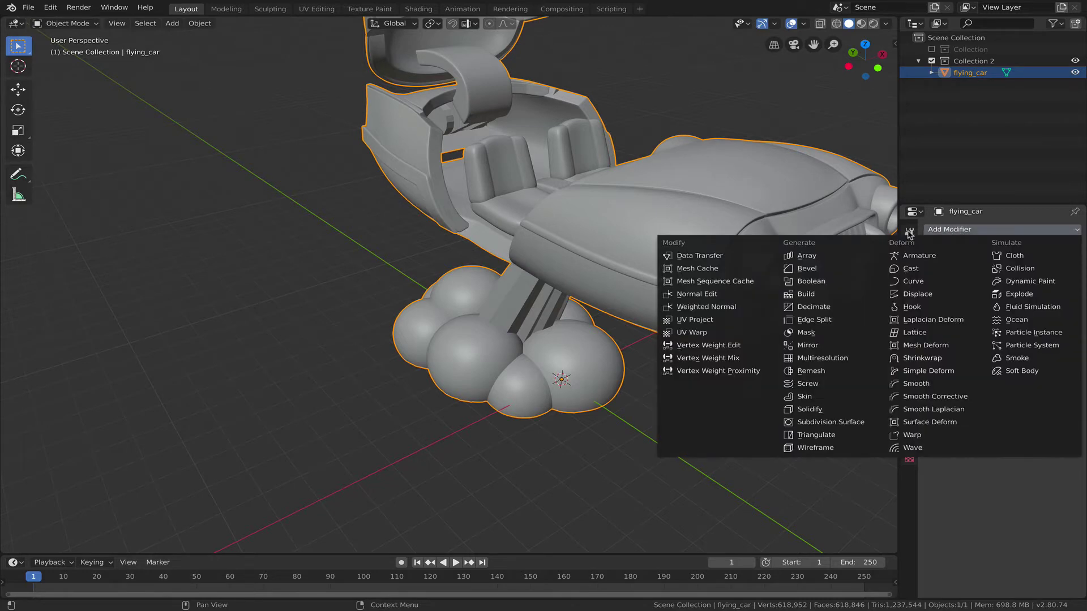
click(815, 307)
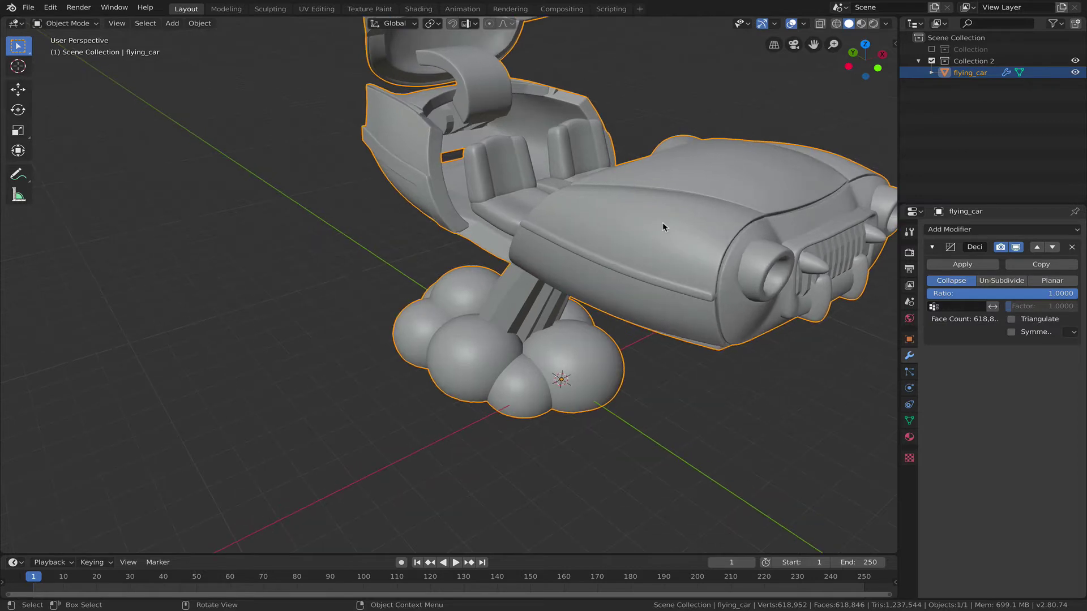
scroll(664, 227, up, 3)
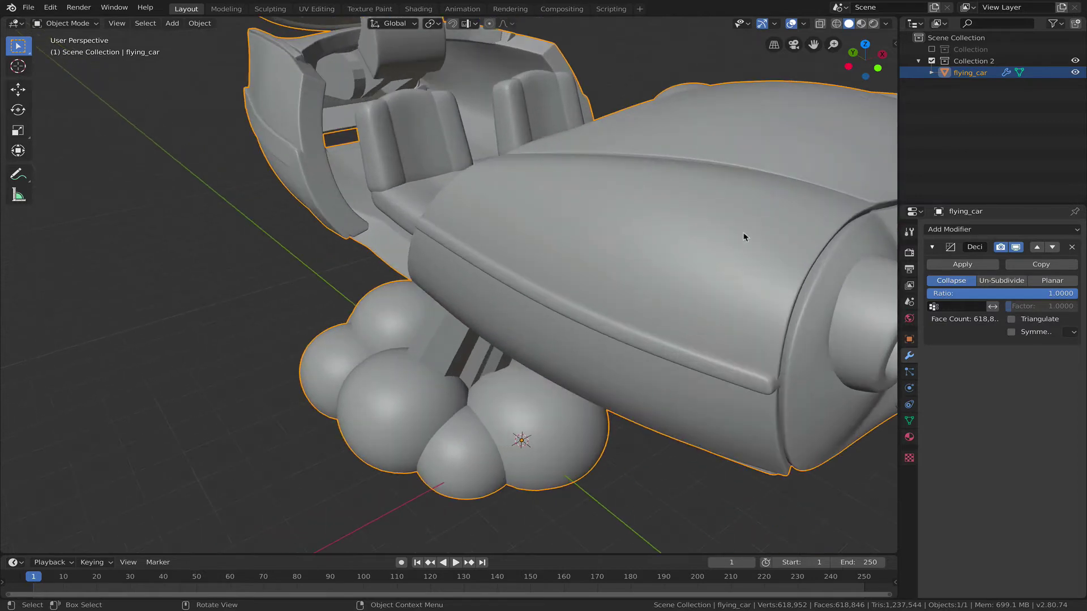
click(1002, 281)
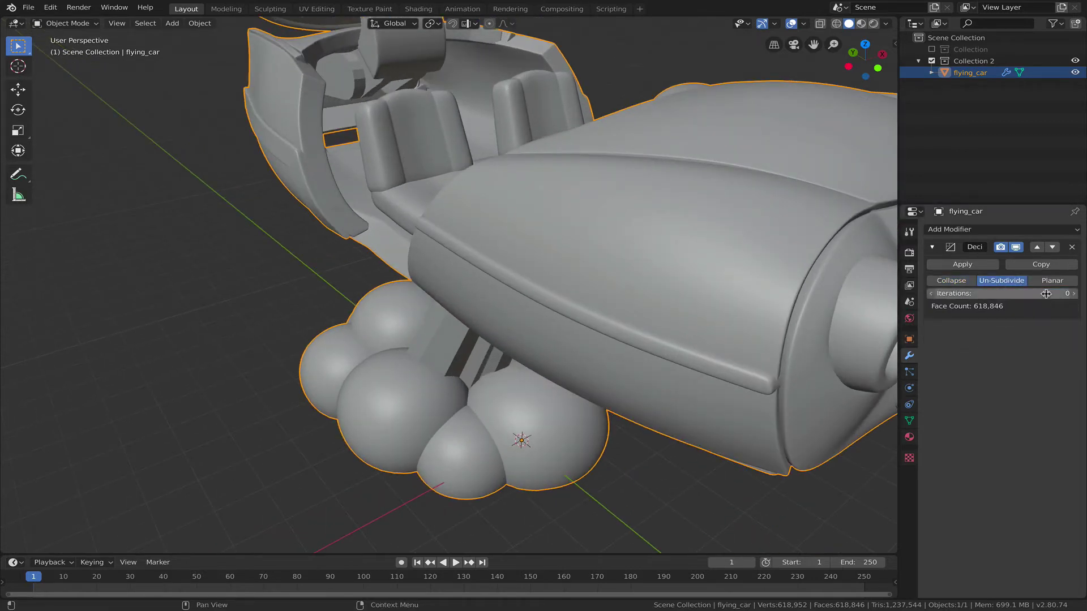
click(1043, 294)
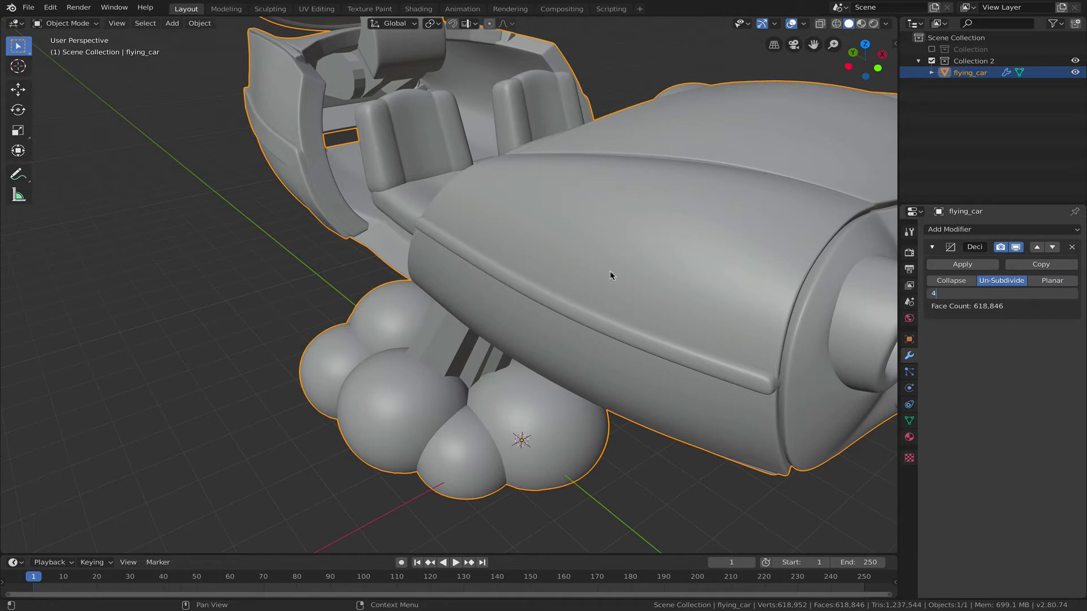
key(Return)
scroll(612, 274, up, 3)
Set the flying car to flat shading
middle_drag(622, 274, 644, 279)
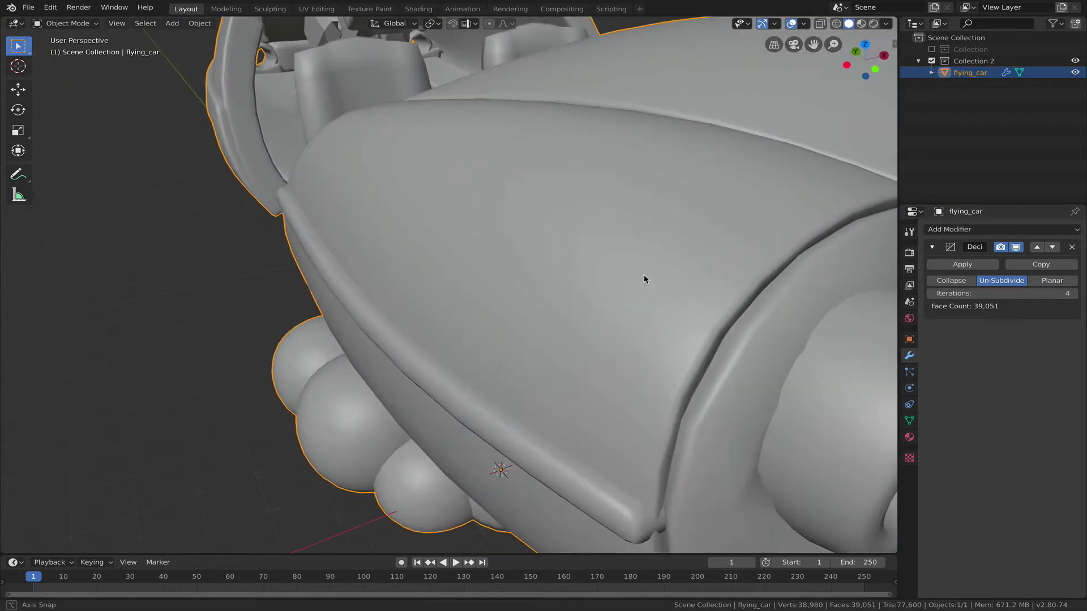
right_click(644, 279)
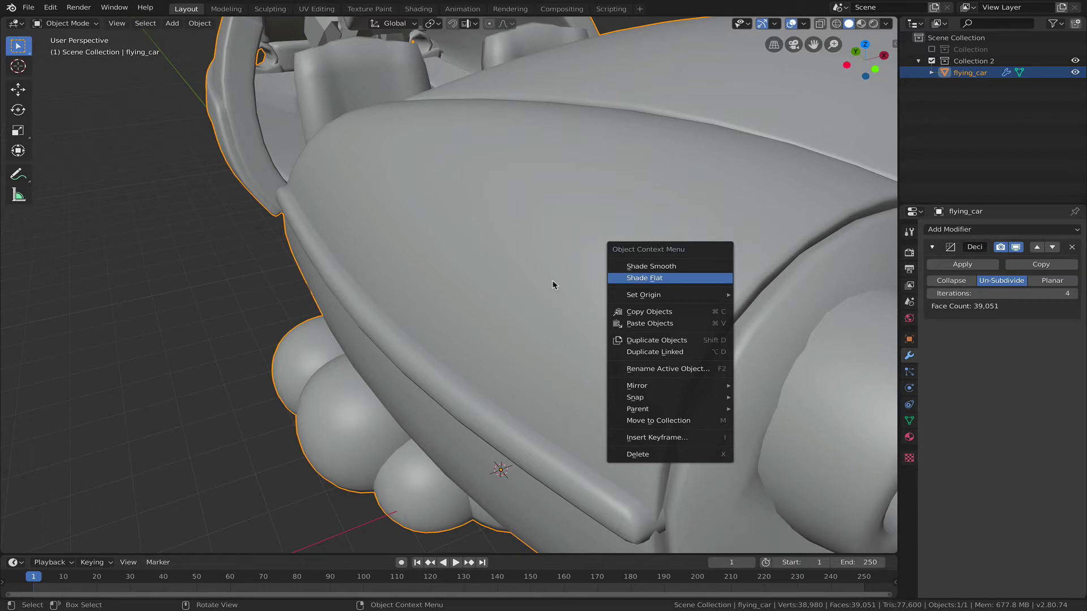
key(Return)
scroll(558, 284, down, 6)
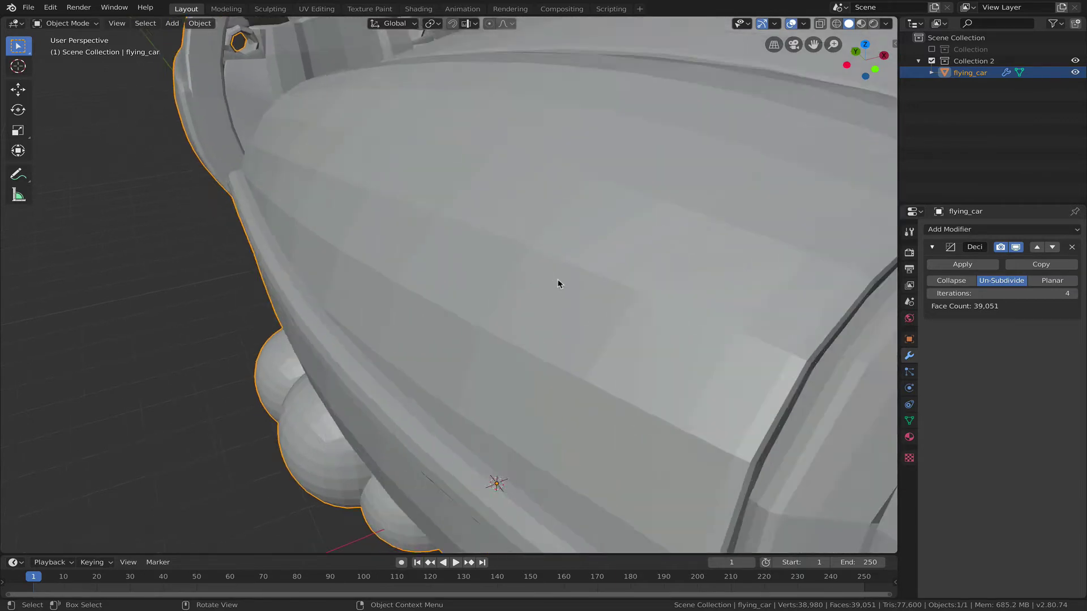
Zoom and orbit into the cockpit to inspect the faceted seats, console and spheres
middle_drag(565, 292, 546, 250)
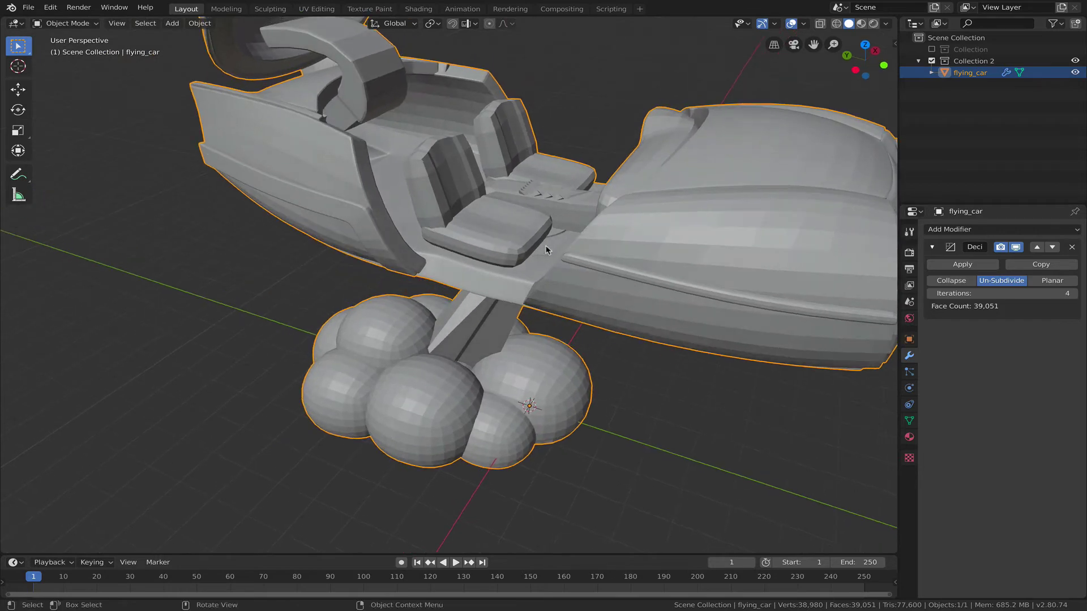
scroll(526, 228, up, 2)
scroll(528, 207, up, 2)
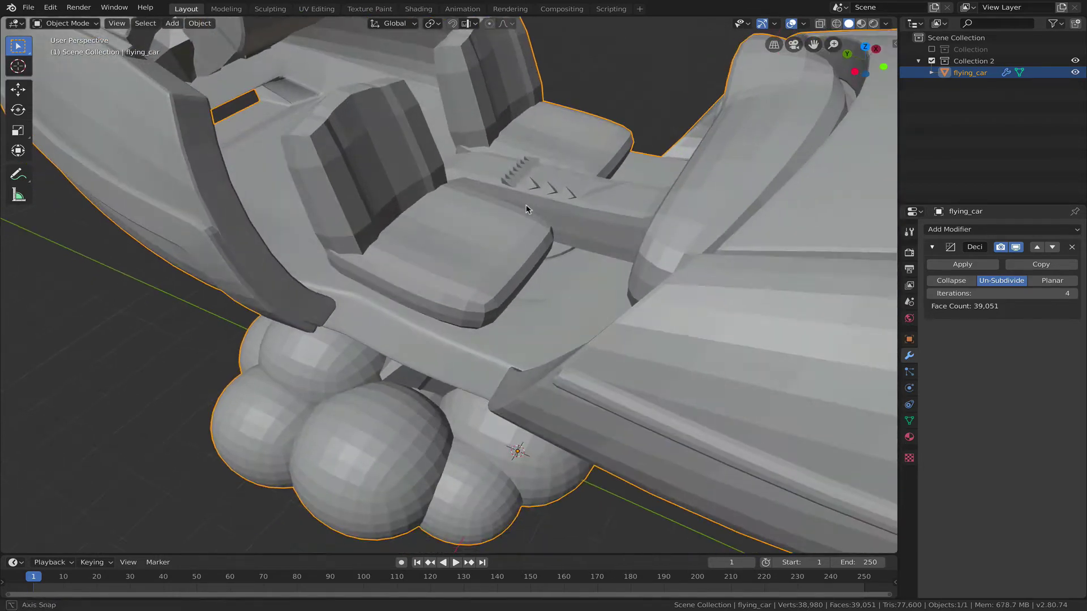
scroll(529, 210, up, 5)
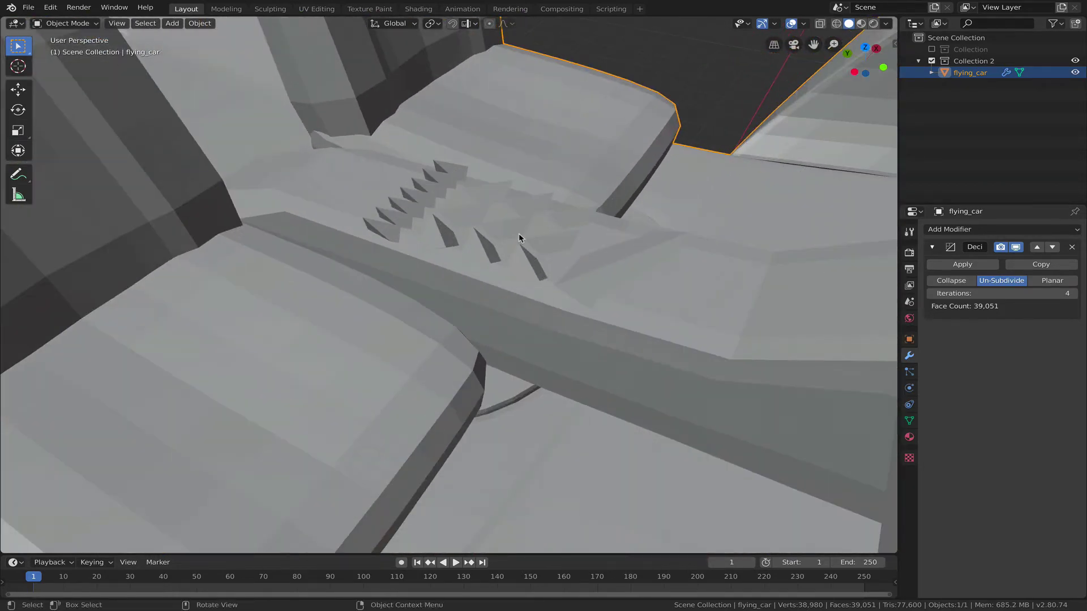
scroll(513, 241, down, 2)
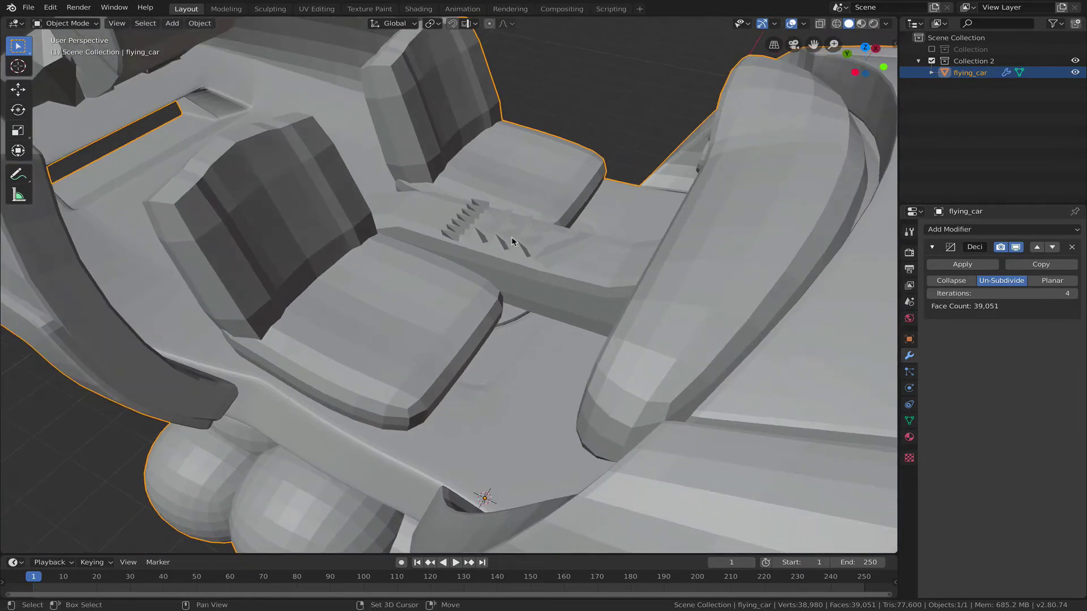
middle_drag(509, 238, 507, 222)
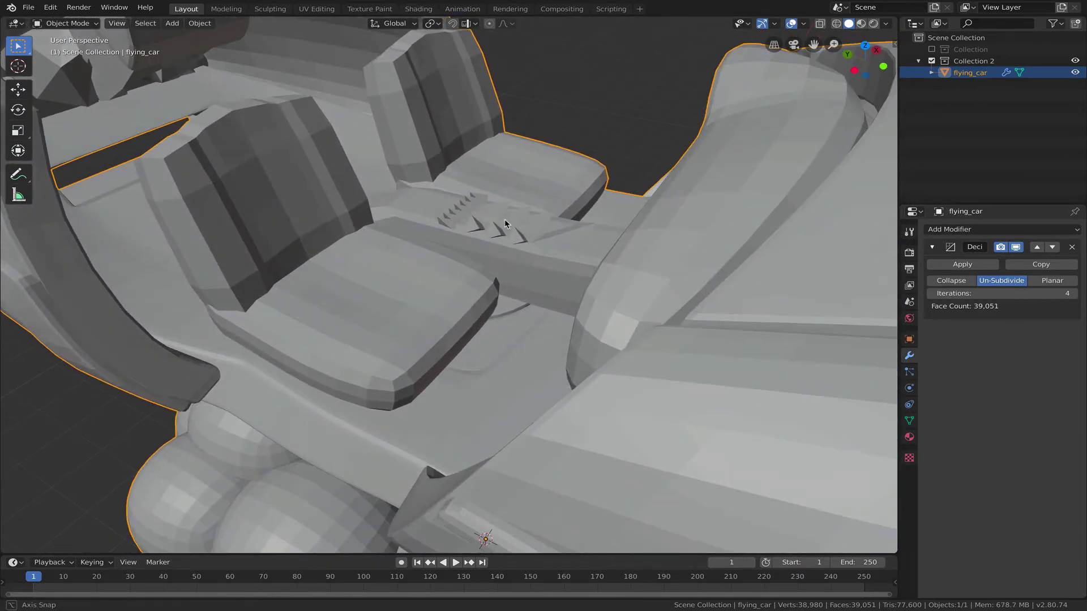
key(grave)
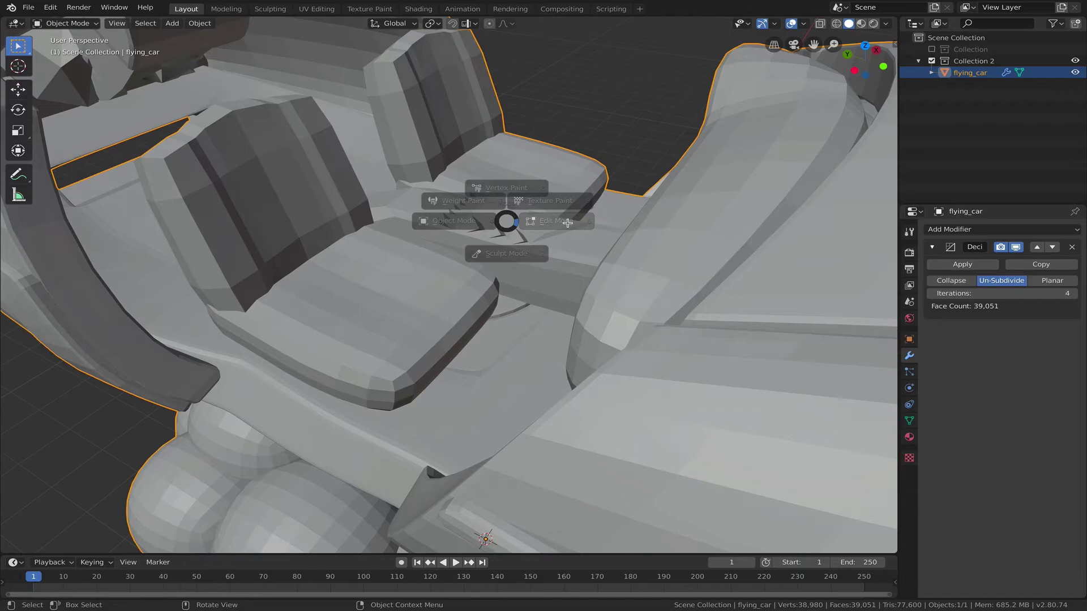
Put the car in Edit Mode and locate the low-poly sphere between the seats
click(568, 223)
scroll(526, 232, up, 5)
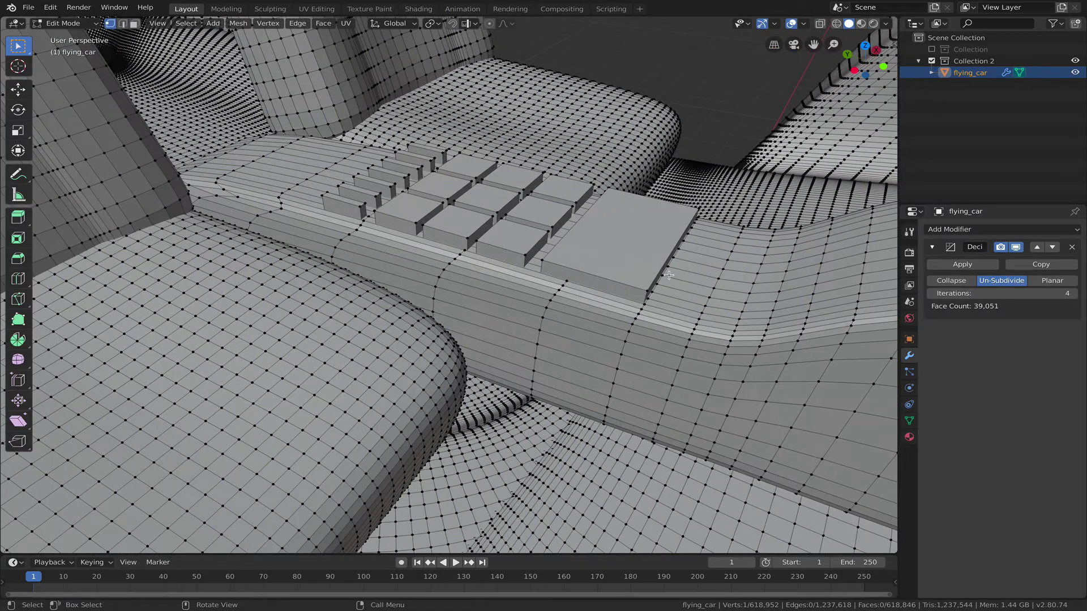
middle_drag(398, 201, 589, 294)
scroll(216, 144, up, 8)
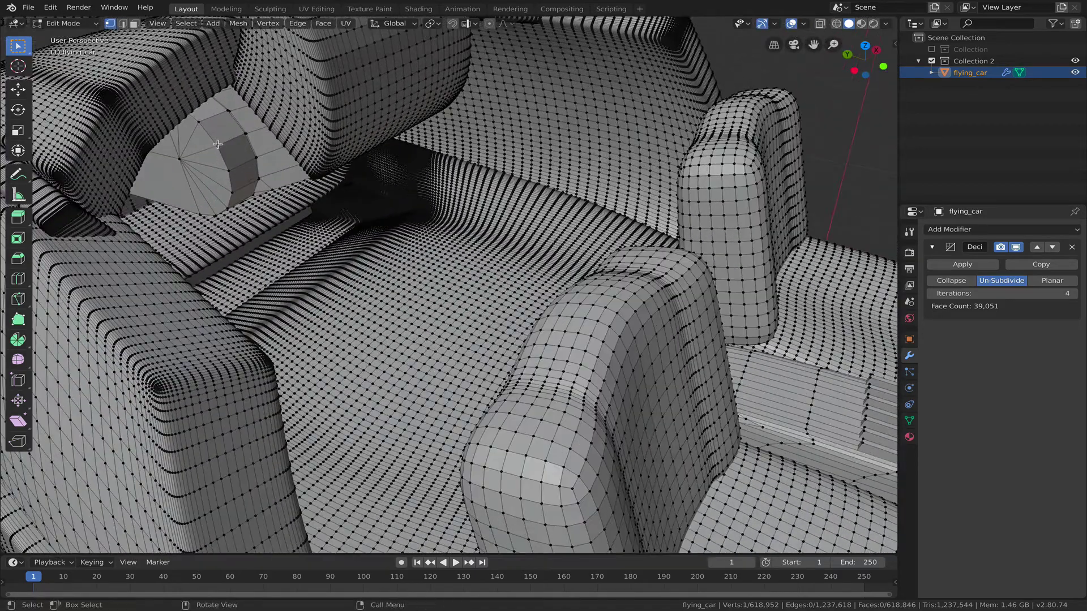
middle_drag(266, 134, 729, 230)
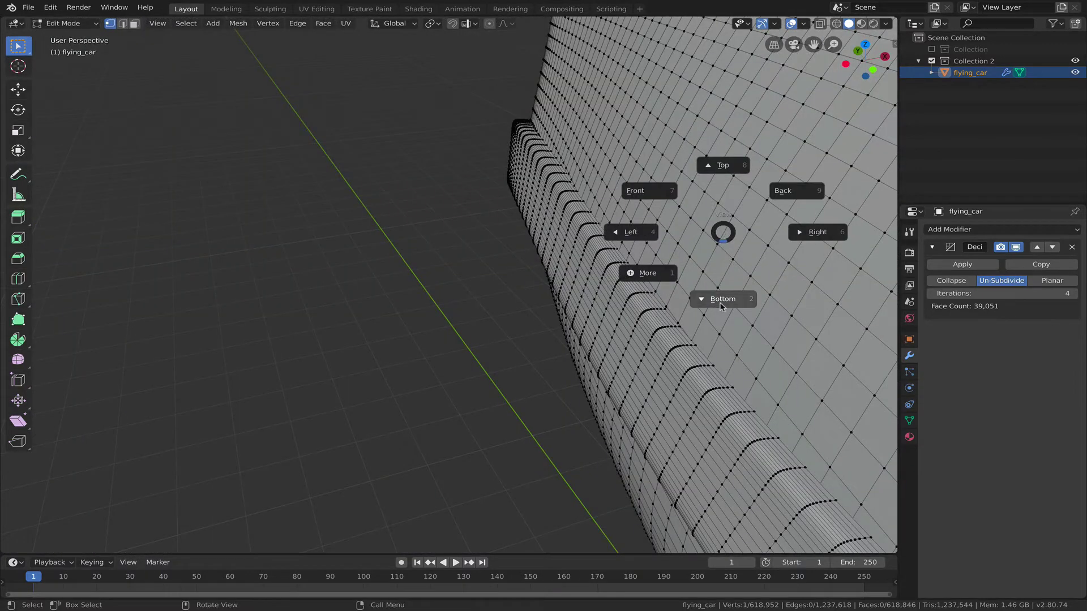
Switch the view to orthographic and frame the whole dense car body
click(655, 277)
click(566, 277)
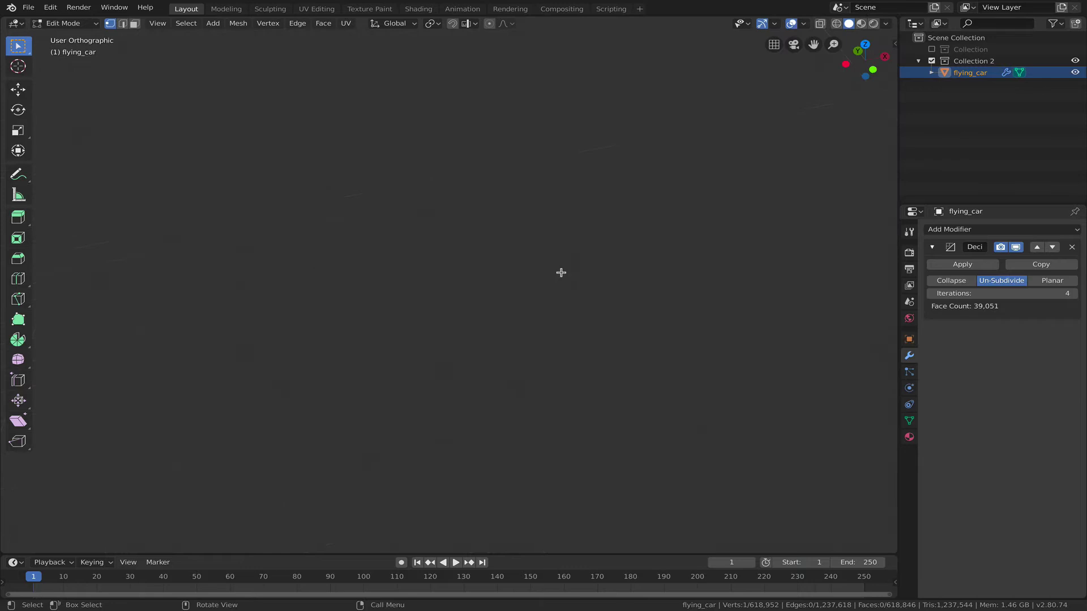
scroll(566, 276, down, 2)
middle_drag(583, 284, 567, 346)
scroll(567, 347, up, 6)
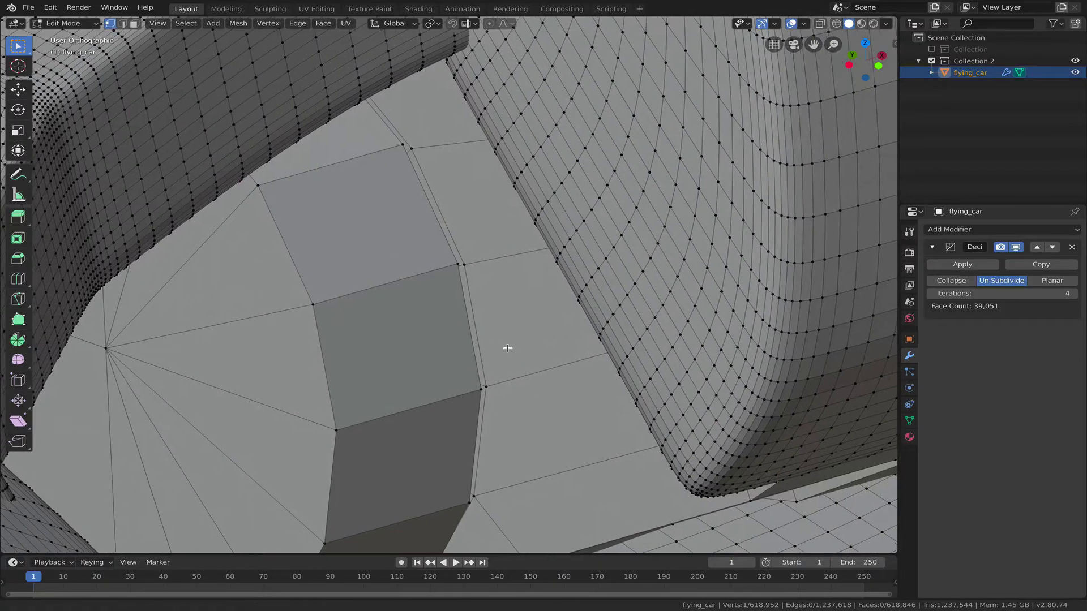
scroll(585, 322, up, 2)
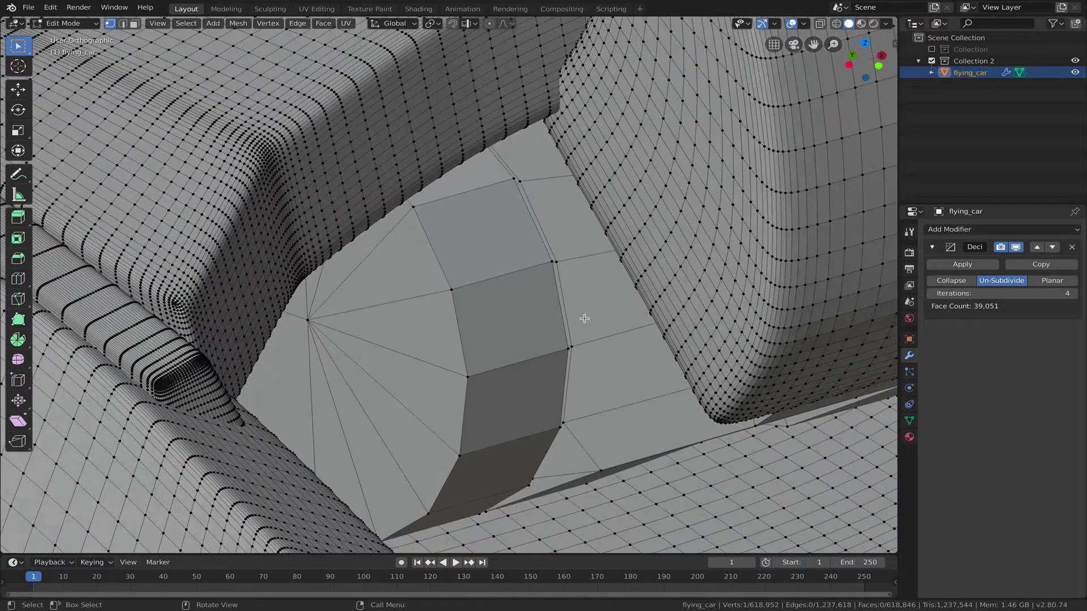
scroll(585, 318, down, 3)
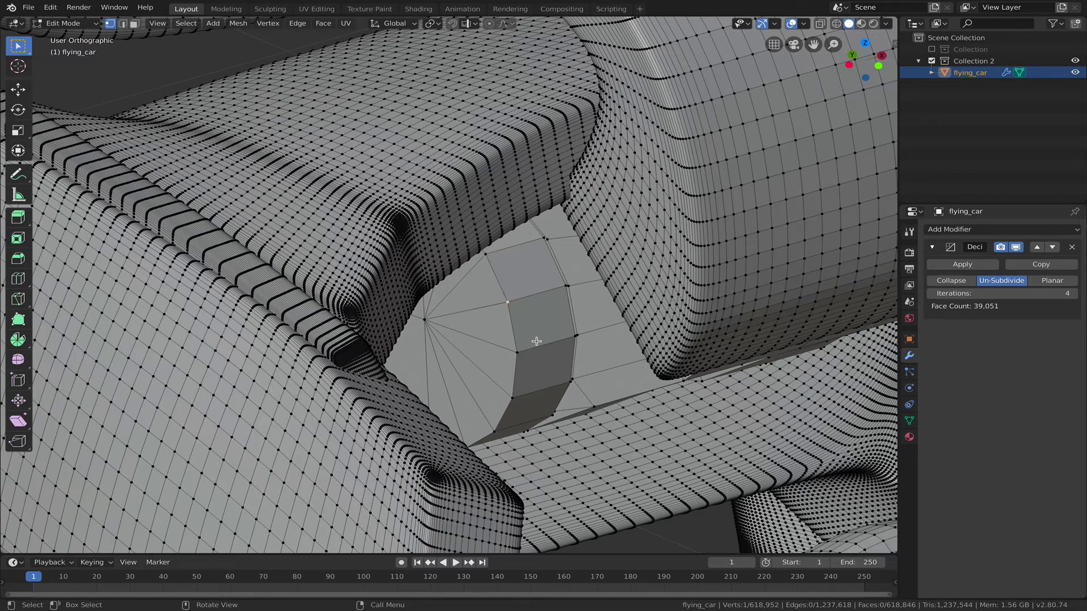
Select the linked low-detail patch and separate it into a new object, flying_car.001
key(ctrl+l)
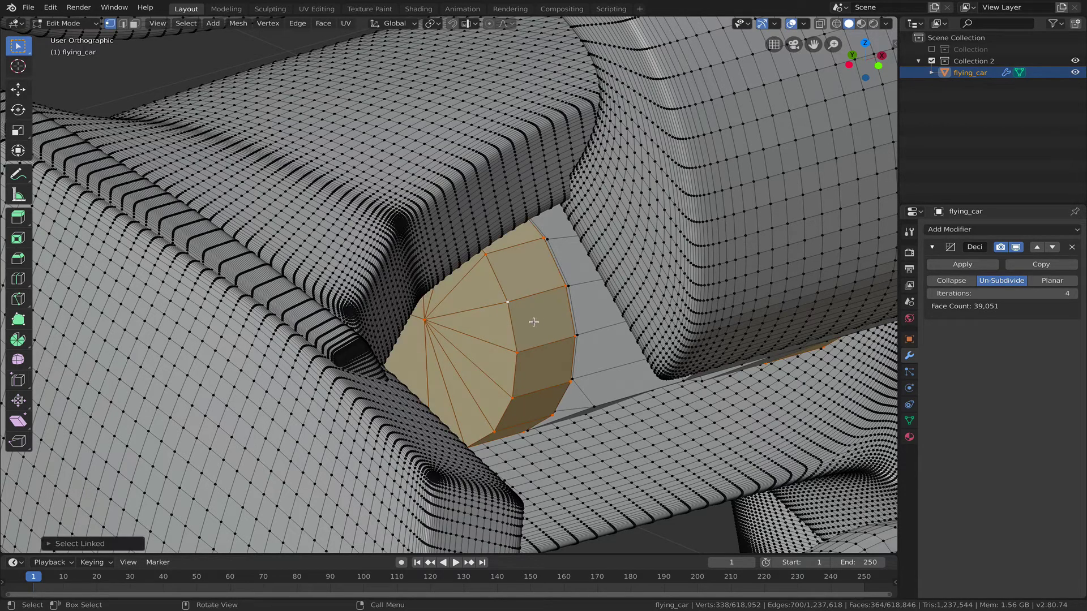
scroll(551, 324, down, 2)
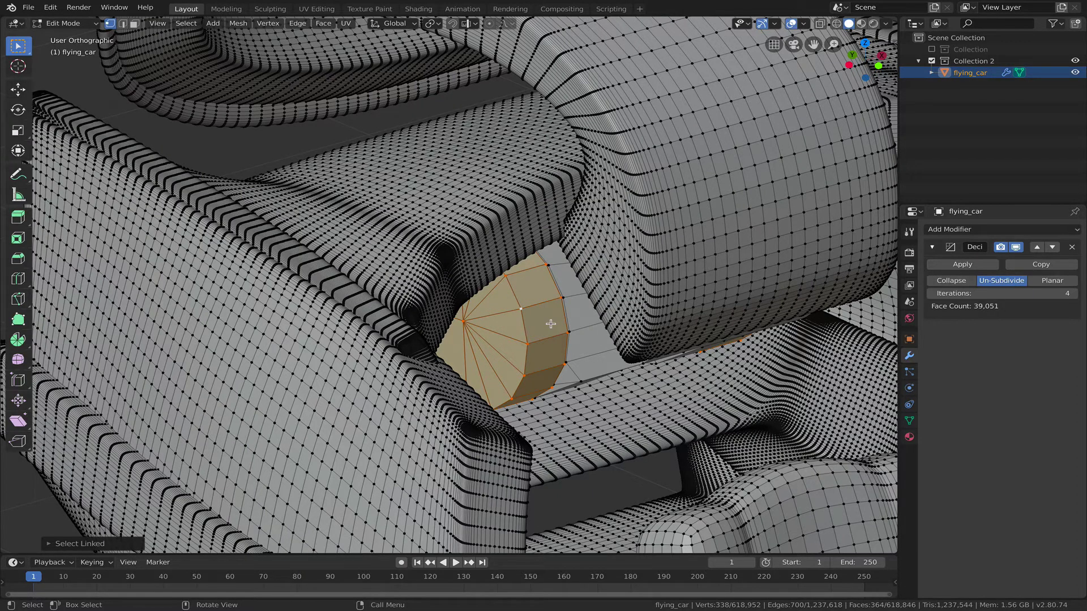
key(p)
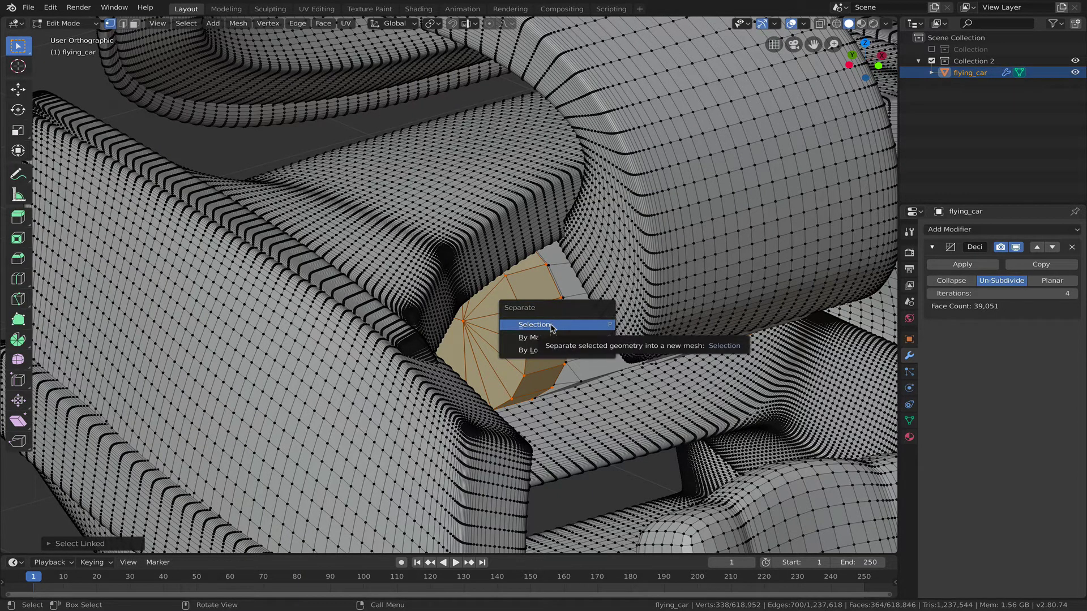
key(Return)
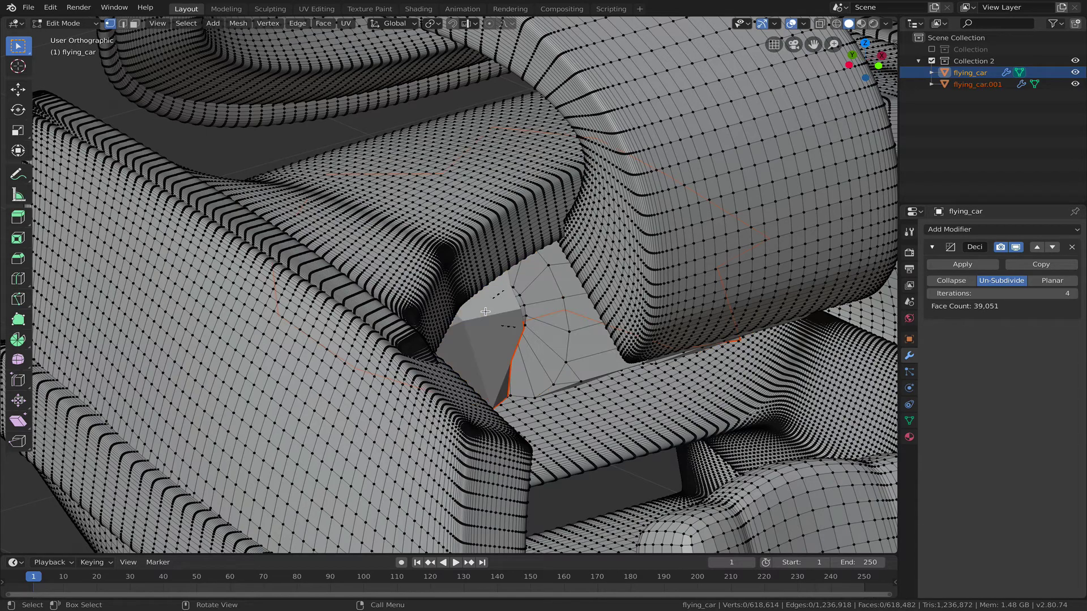
scroll(485, 311, down, 2)
scroll(554, 332, up, 4)
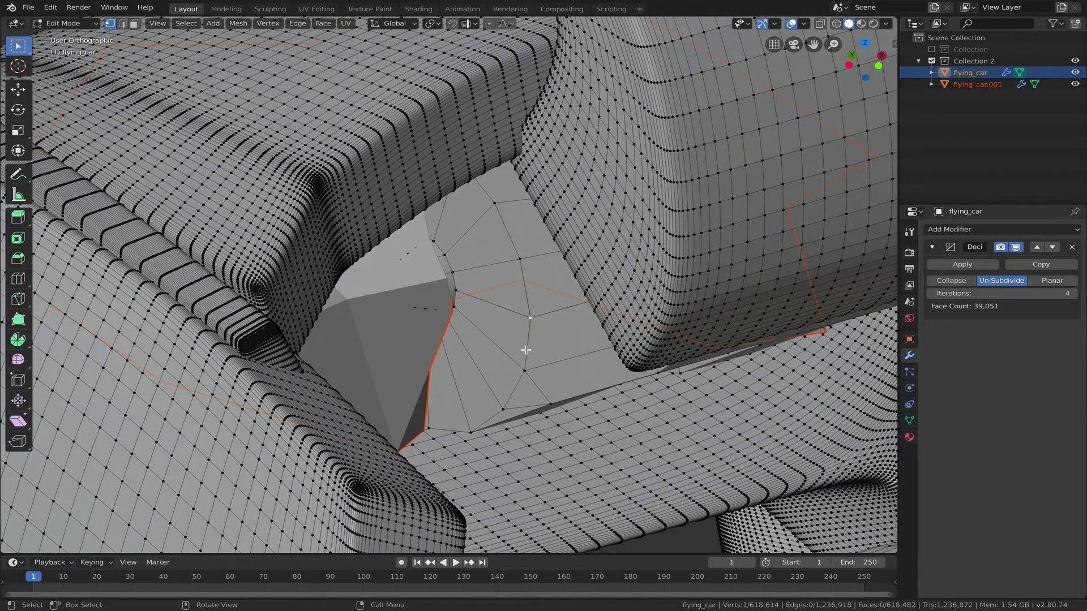
Separate a second linked patch into flying_car.002, then return to Object Mode
key(ctrl+l)
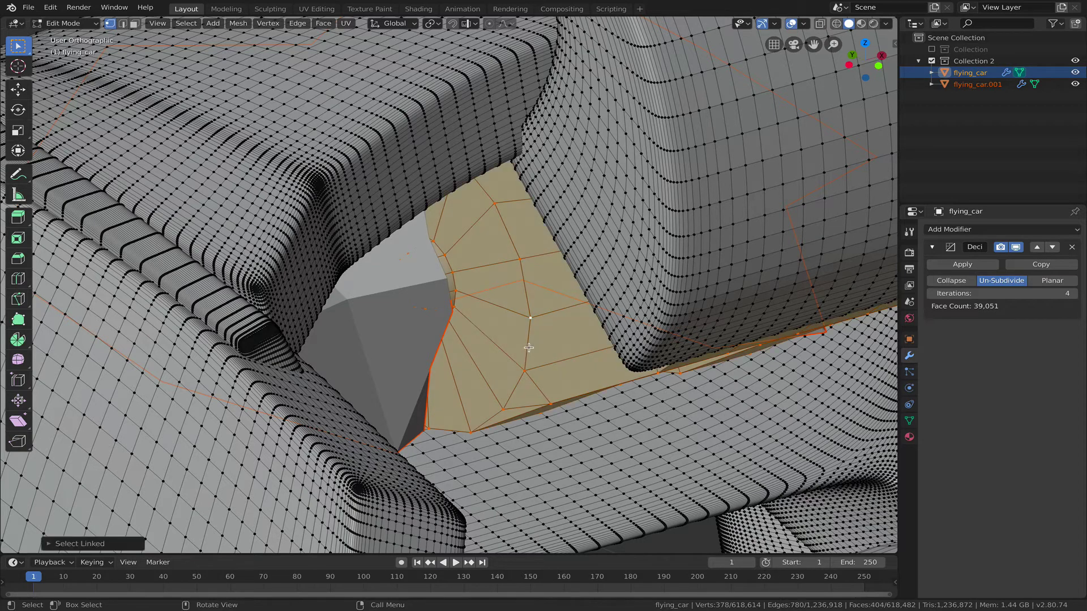
key(p)
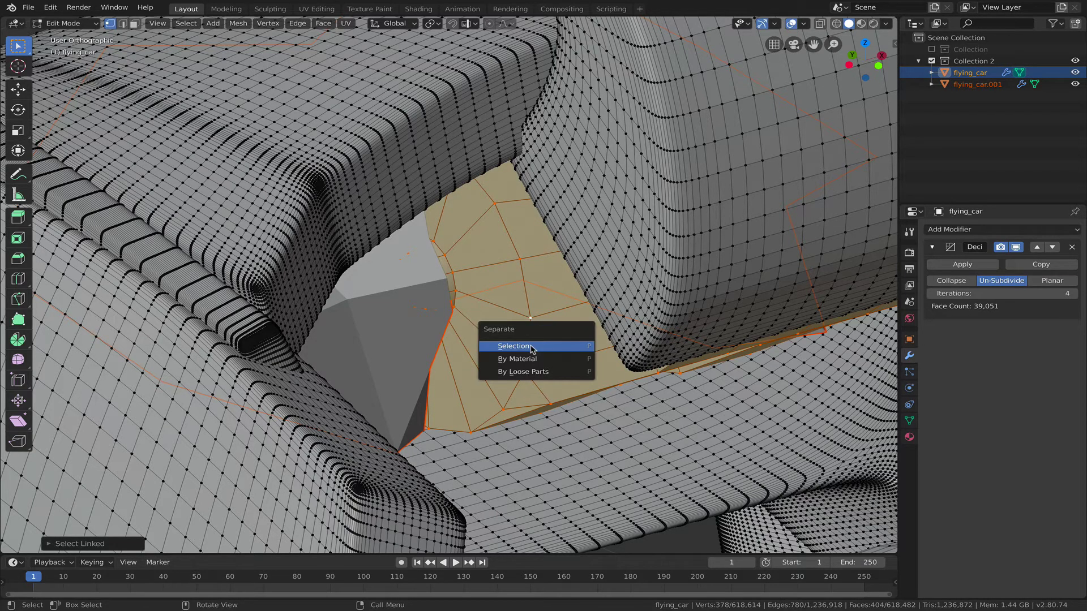
click(500, 346)
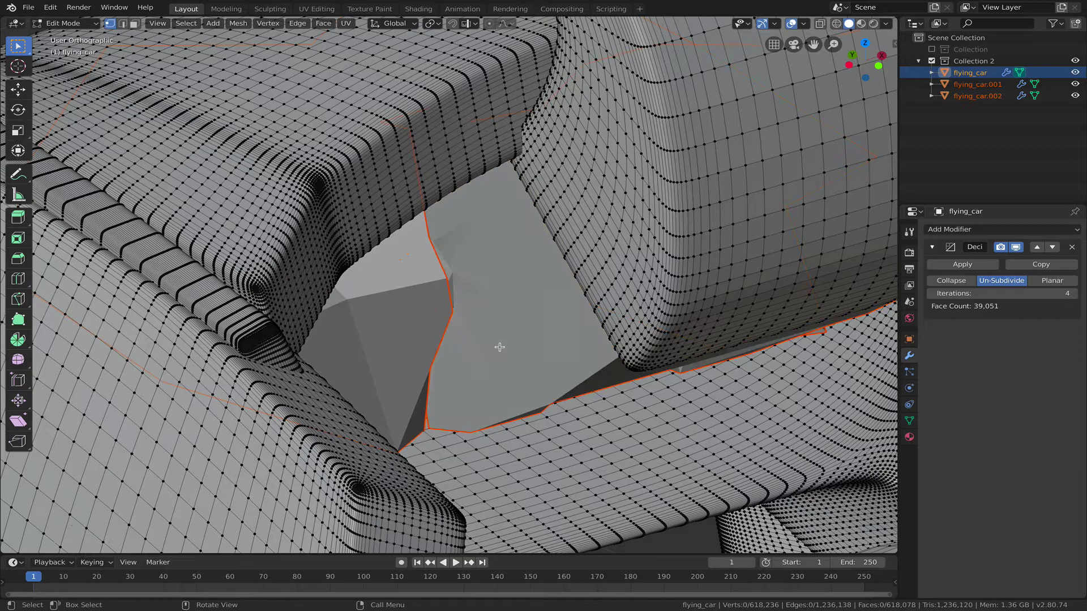
scroll(499, 347, down, 8)
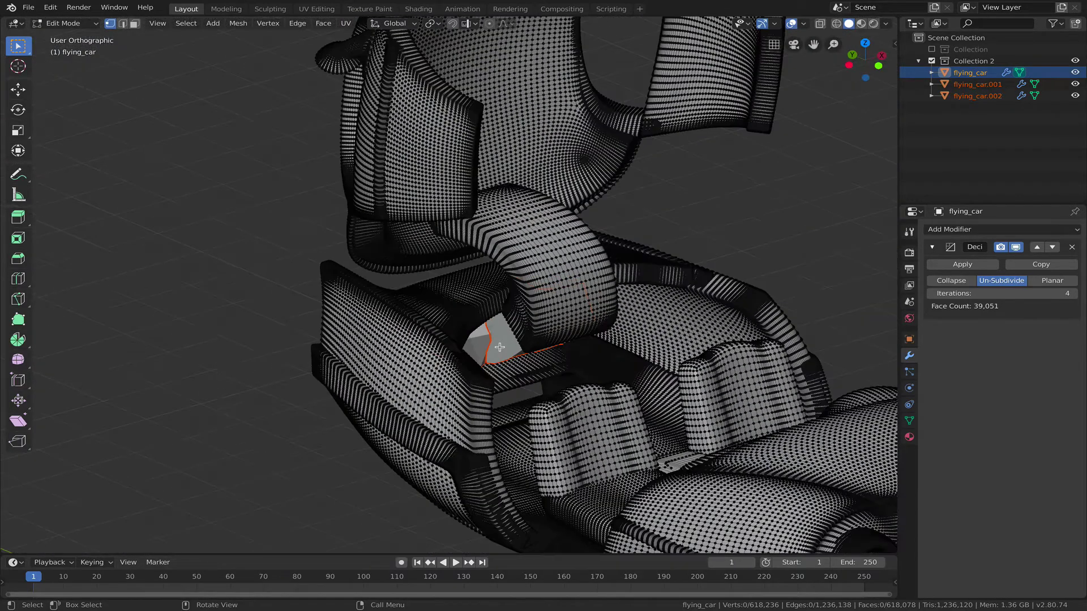
key(ctrl+Tab)
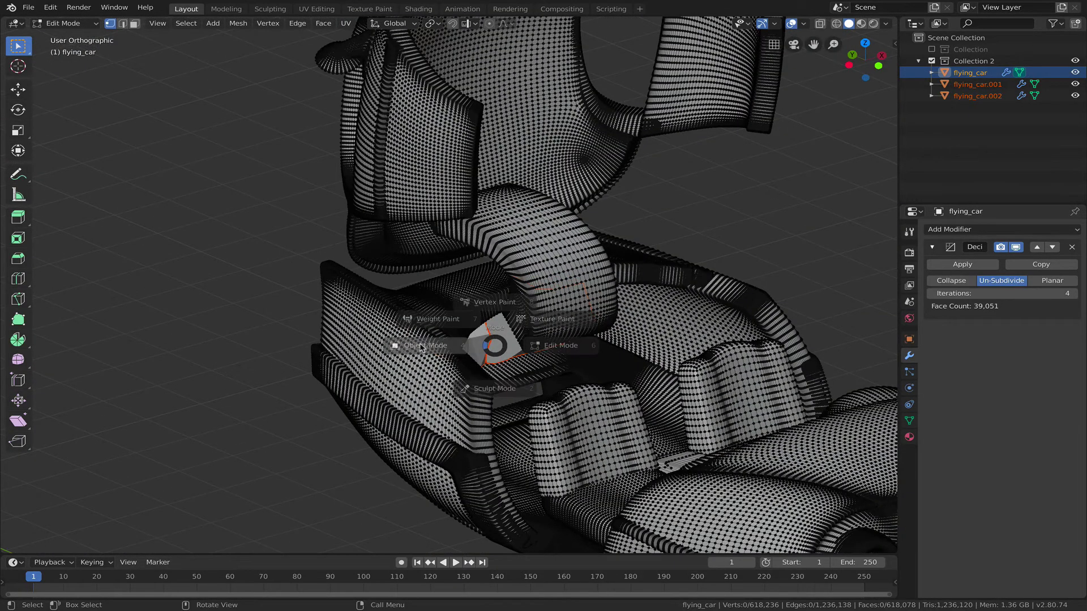
click(360, 349)
scroll(480, 358, up, 4)
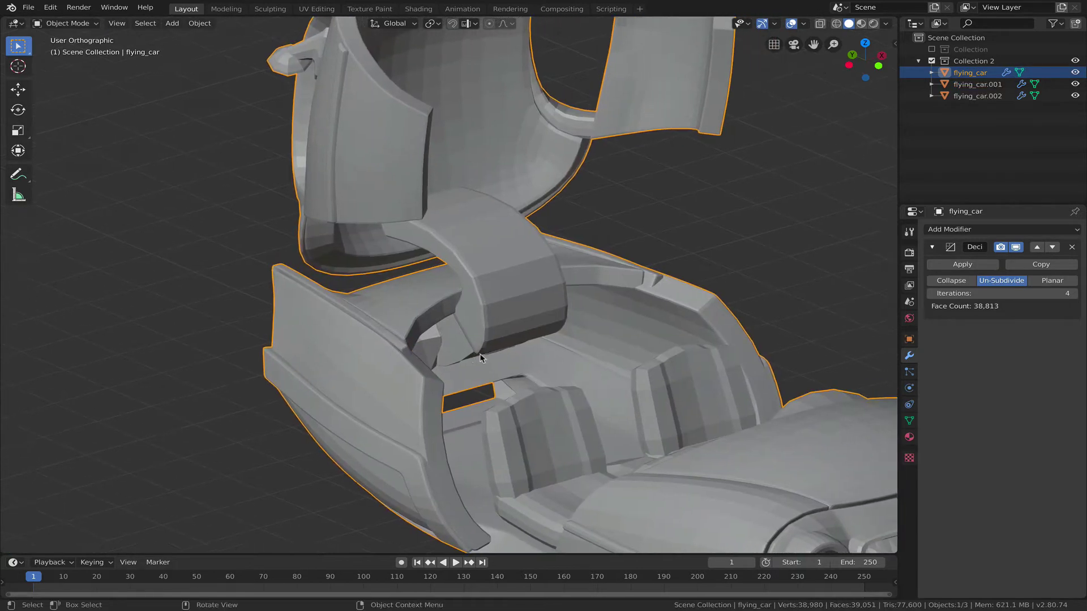
Hide flying_car and delete the Decimate modifier from flying_car.001
middle_drag(480, 358, 568, 363)
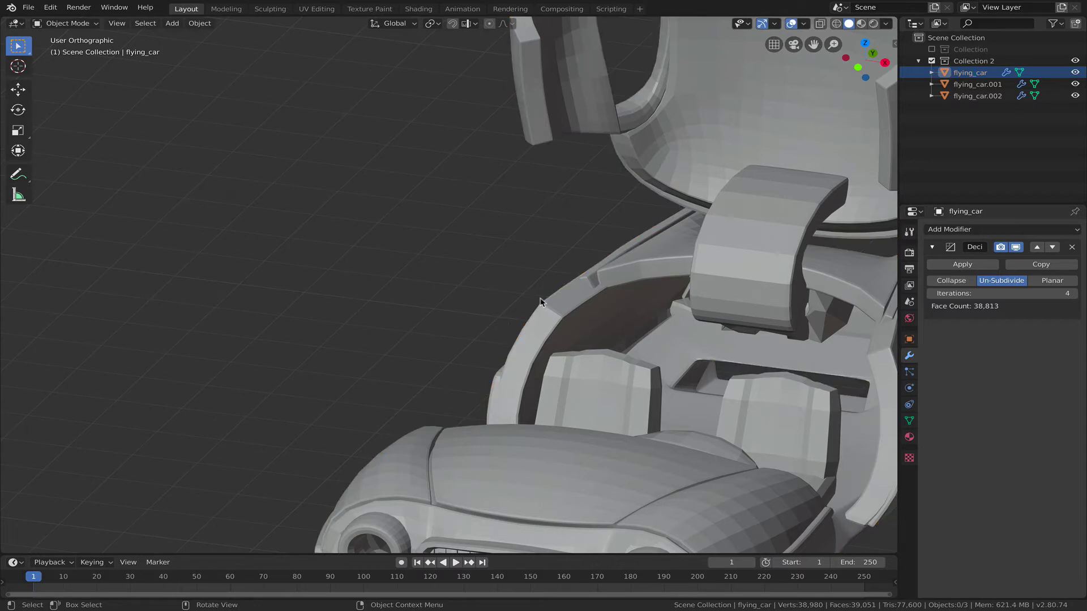
key(h)
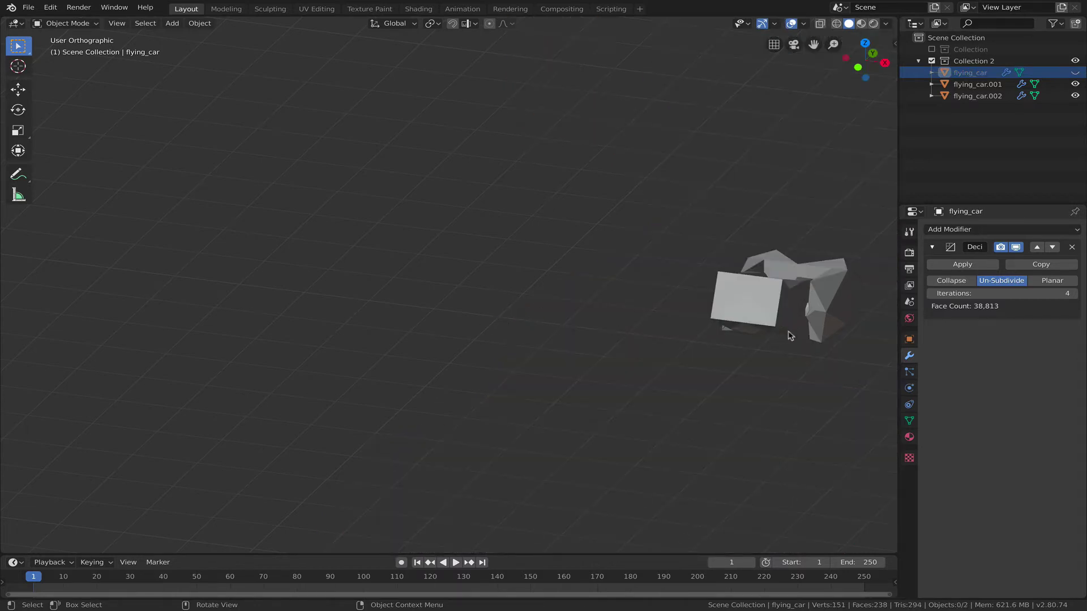
mouse_move(791, 336)
middle_down()
mouse_move(720, 337)
mouse_move(811, 340)
middle_up()
scroll(811, 340, up, 5)
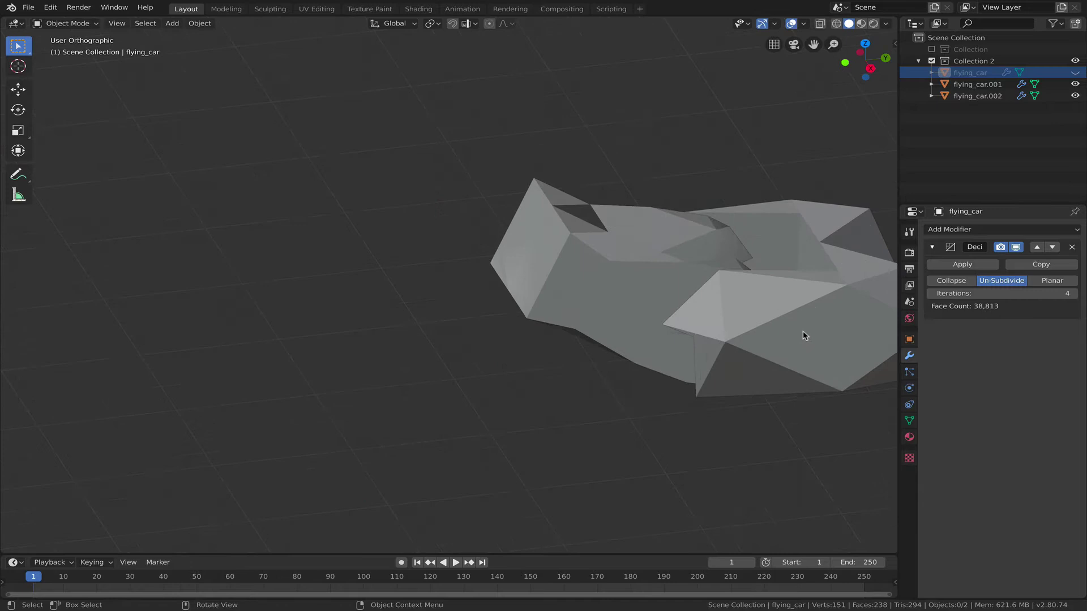
click(808, 325)
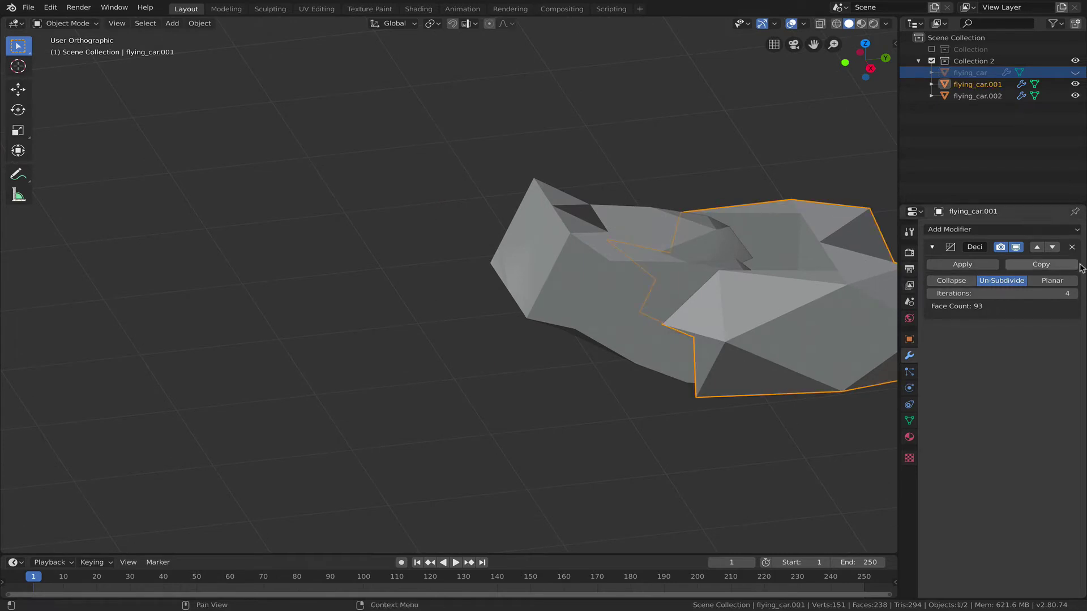
click(1072, 247)
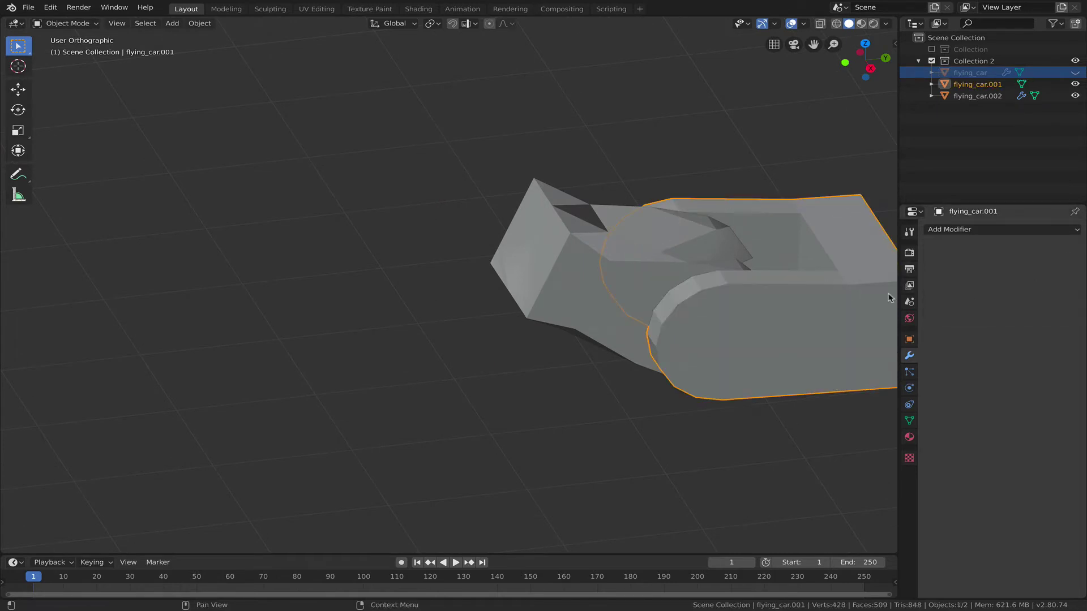
Delete flying_car.002's Decimate modifier, then unhide the main flying_car
click(601, 268)
click(1072, 247)
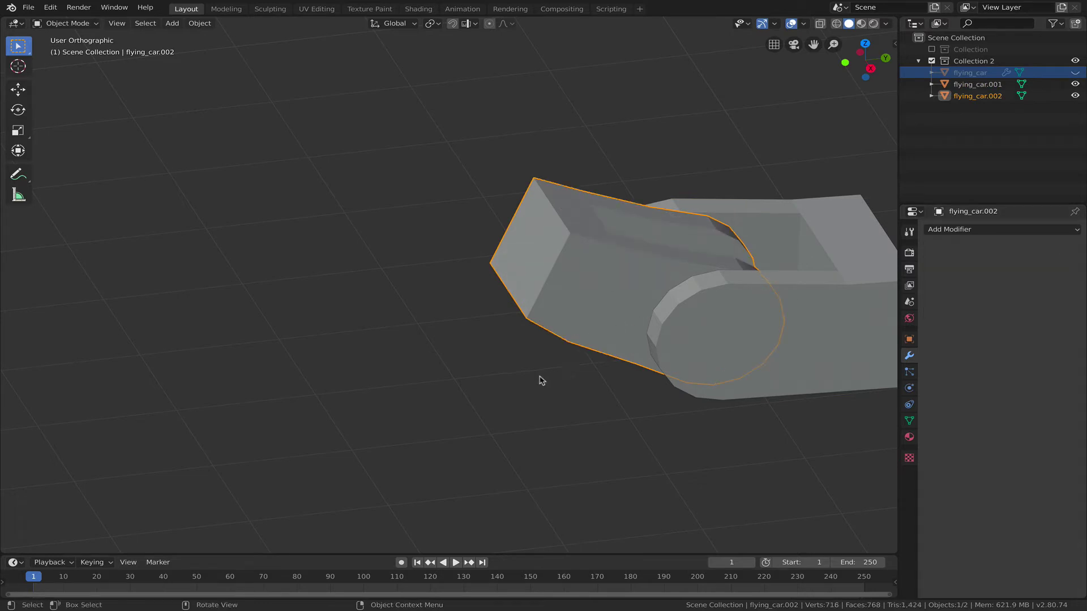
middle_drag(538, 378, 583, 354)
middle_drag(424, 299, 417, 315)
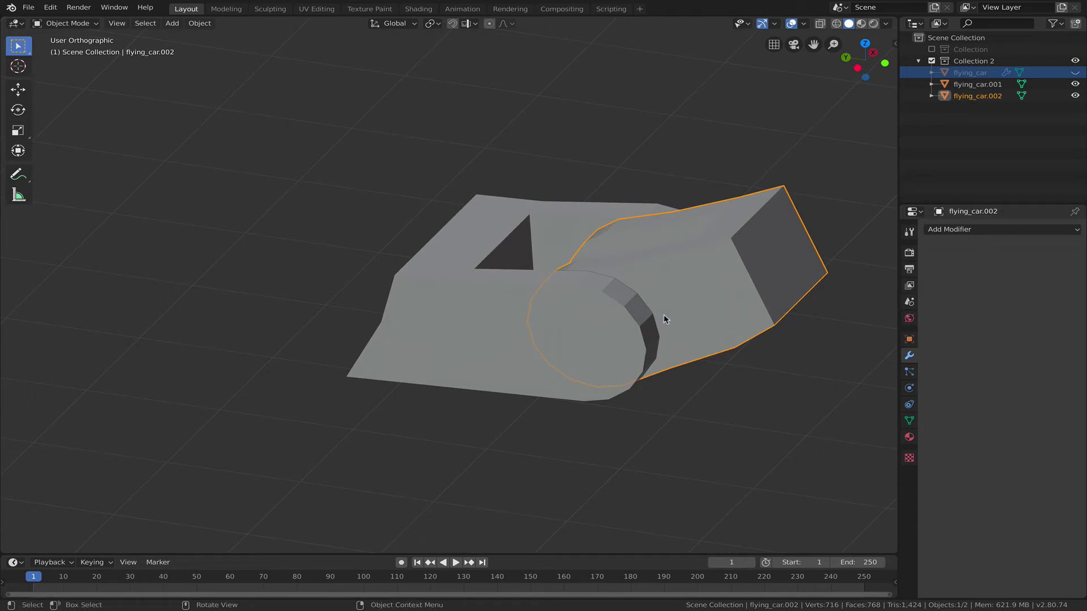
key(alt+h)
middle_drag(576, 322, 725, 332)
Return flying_car to Object Mode and apply its Un-Subdivide Decimate modifier, leaving 39,207 vertices
key(ctrl+Tab)
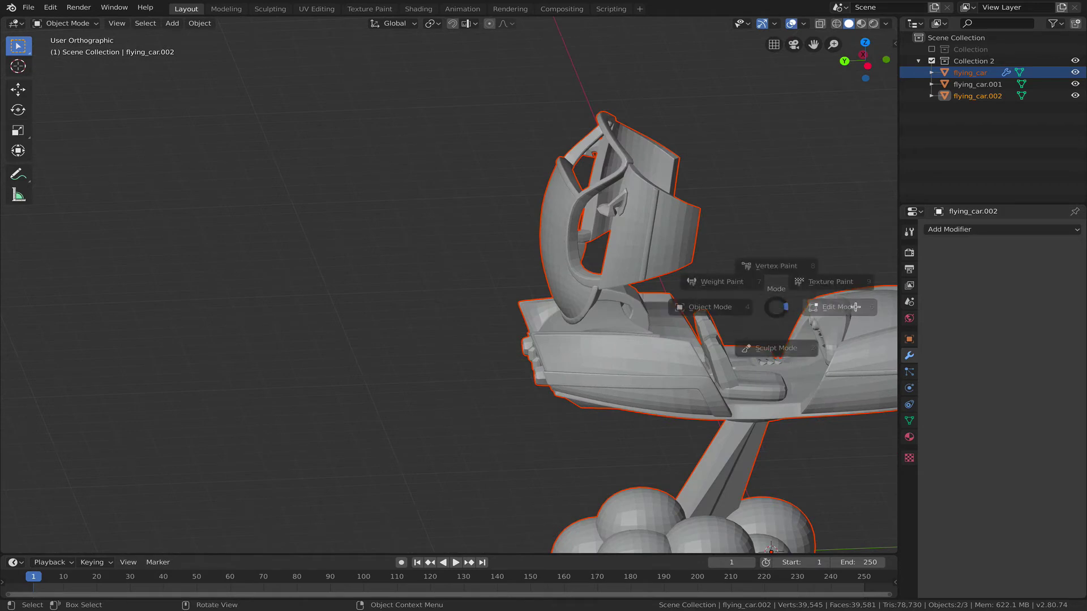
click(871, 278)
middle_drag(839, 270, 655, 323)
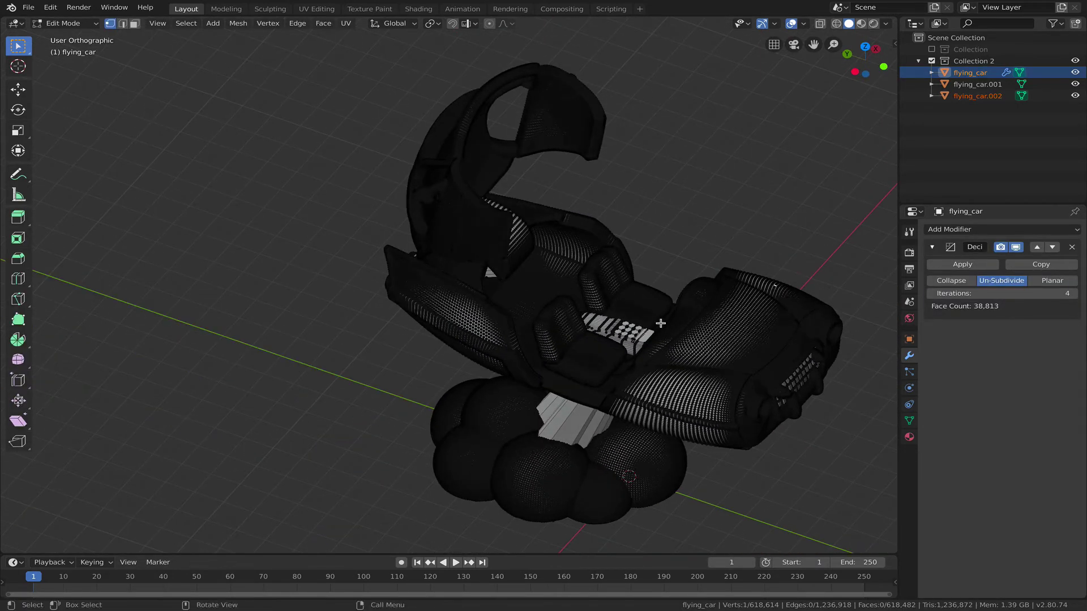
key(ctrl+Tab)
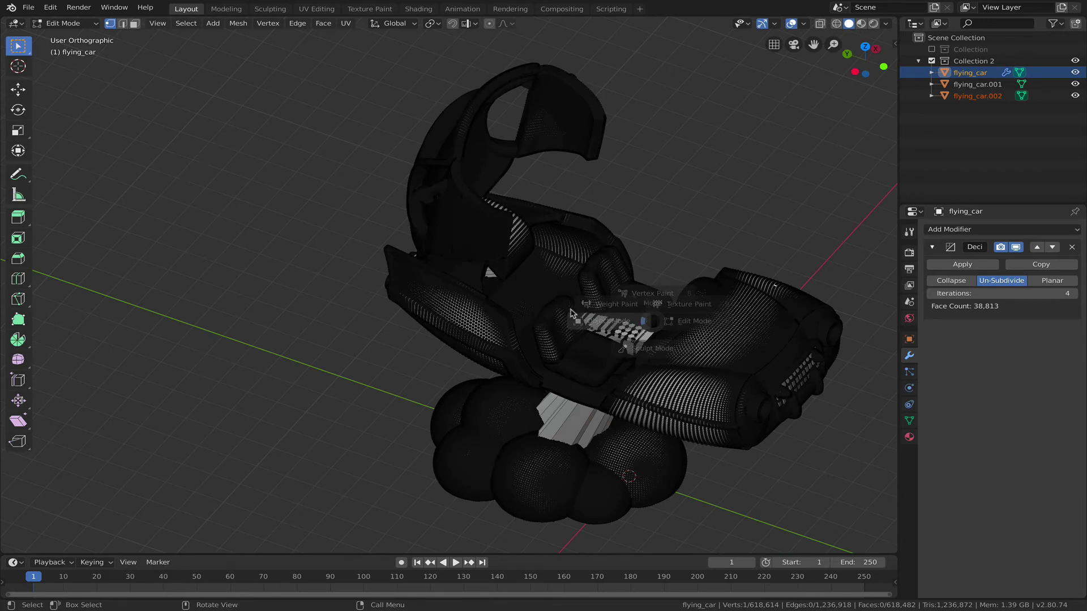
click(539, 313)
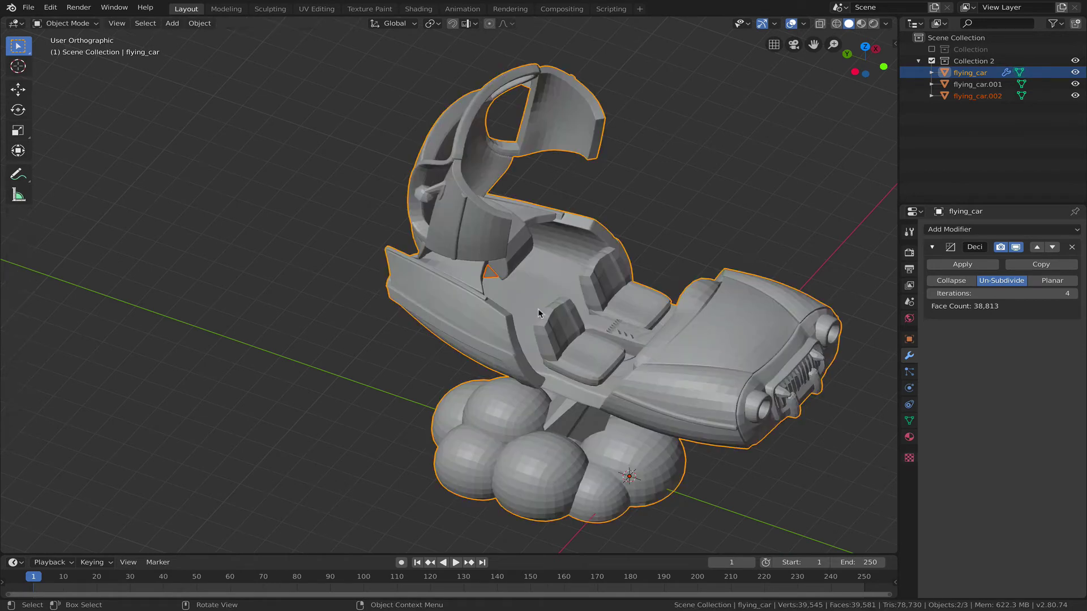
click(962, 266)
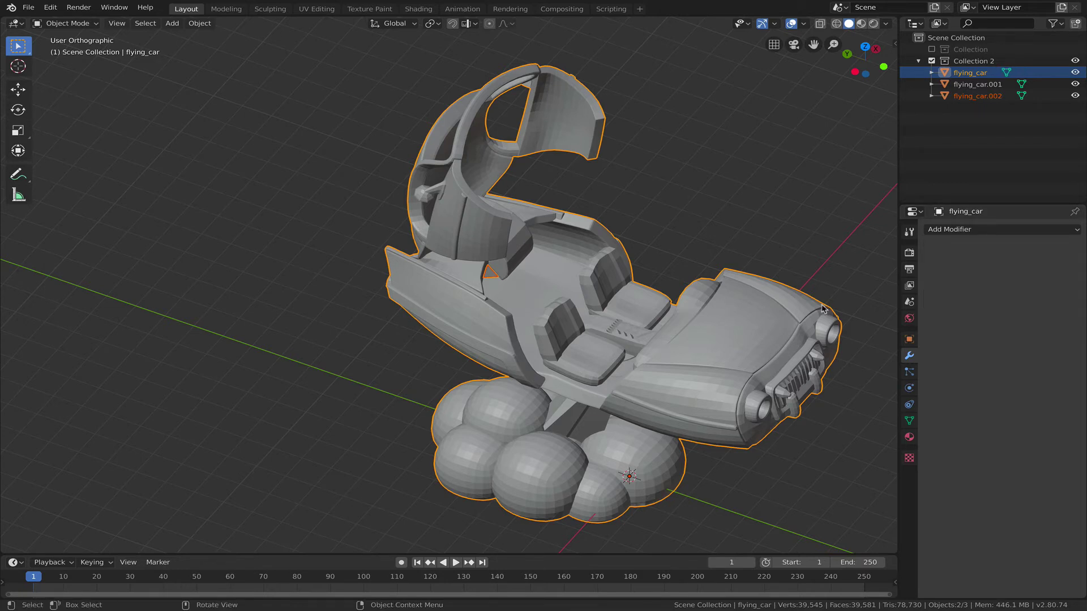
middle_drag(822, 308, 589, 318)
key(Tab)
scroll(822, 349, up, 6)
scroll(719, 346, up, 3)
scroll(524, 323, down, 4)
scroll(524, 324, up, 2)
scroll(525, 323, down, 2)
scroll(588, 321, down, 2)
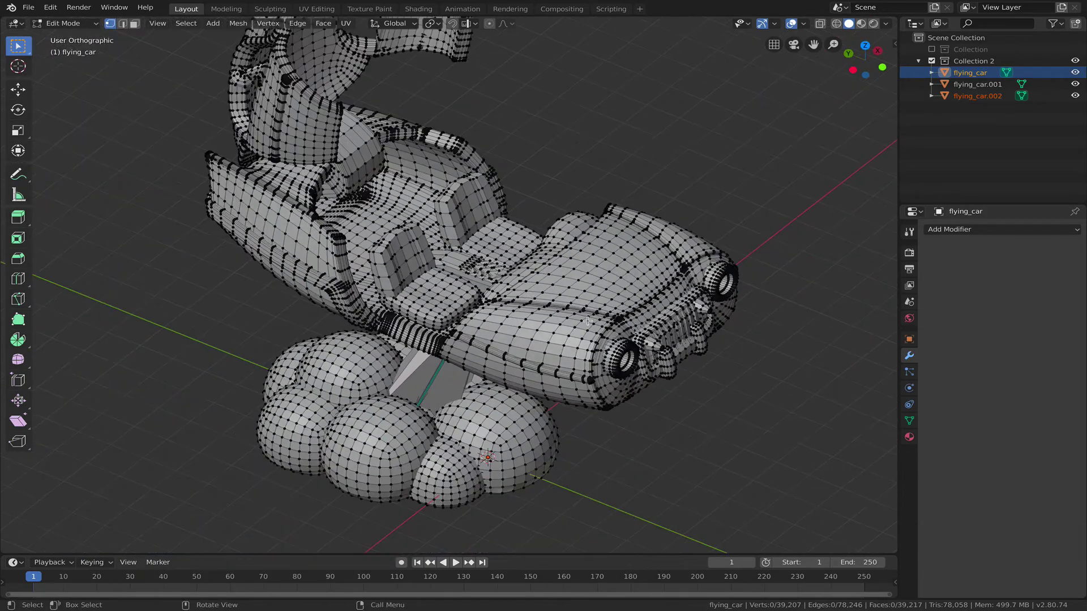
scroll(531, 274, up, 6)
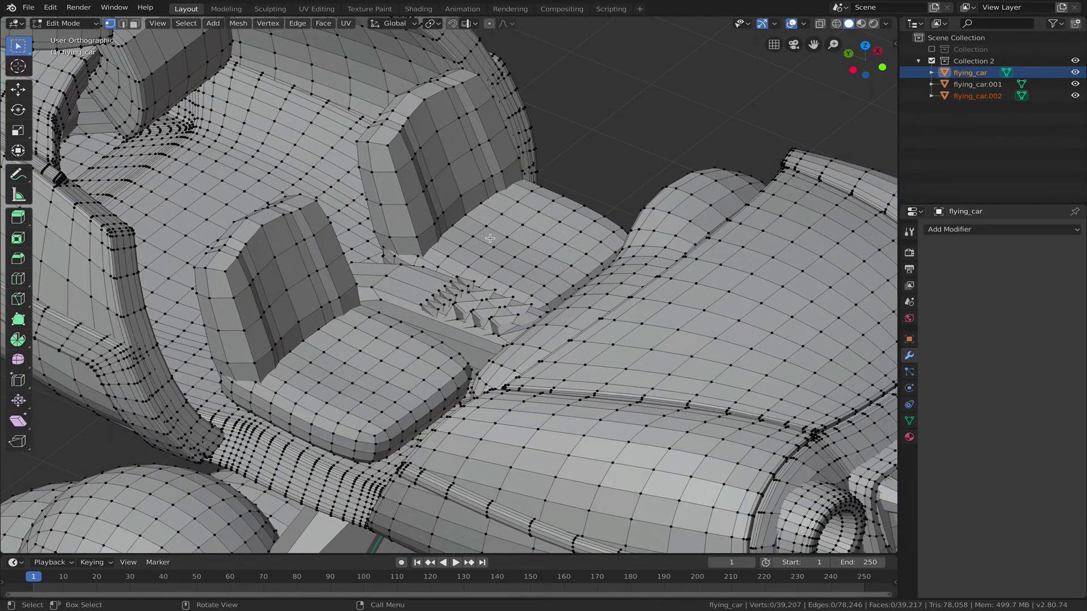
scroll(493, 229, up, 3)
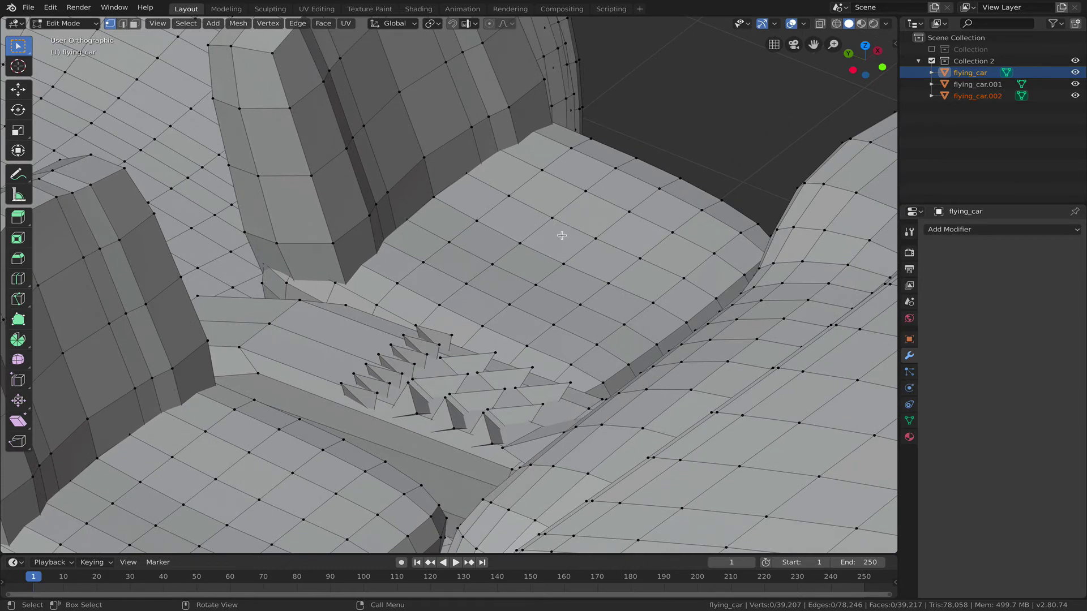
middle_drag(608, 236, 587, 276)
scroll(670, 345, down, 8)
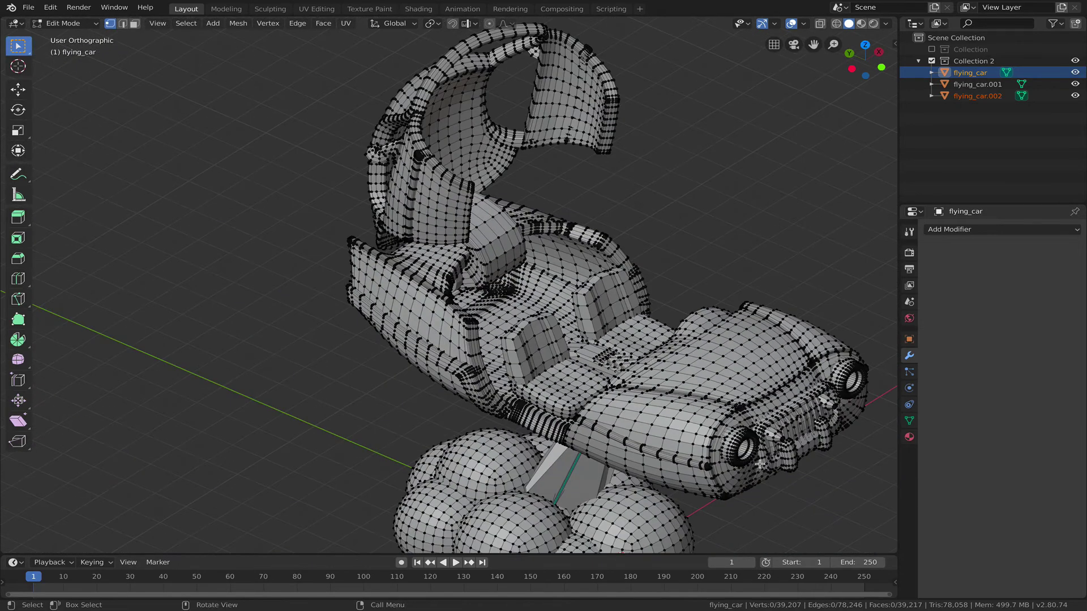
scroll(760, 464, up, 8)
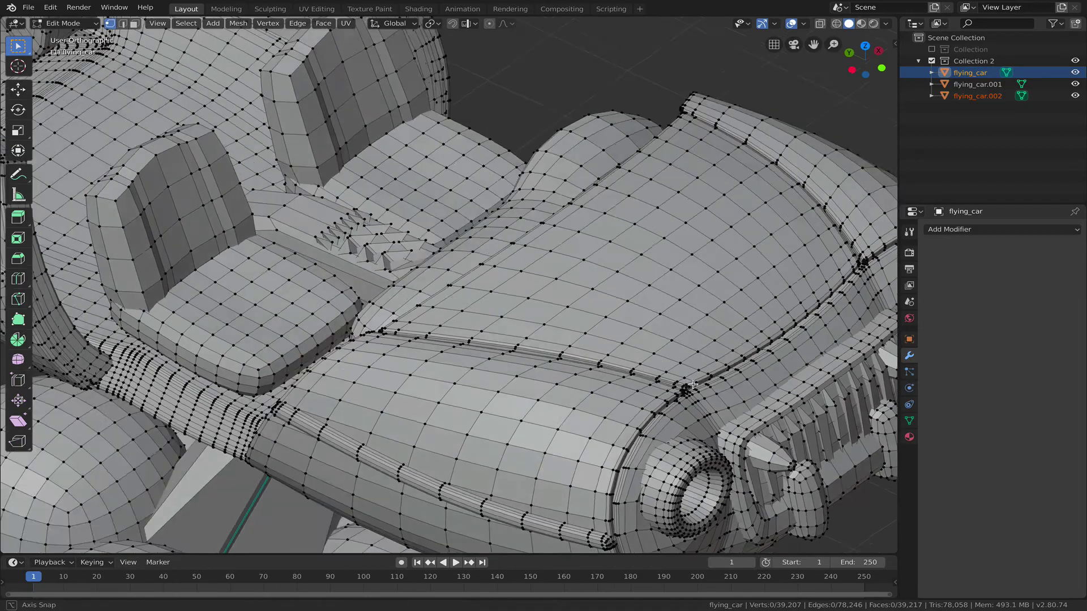
scroll(693, 385, down, 3)
scroll(694, 384, up, 4)
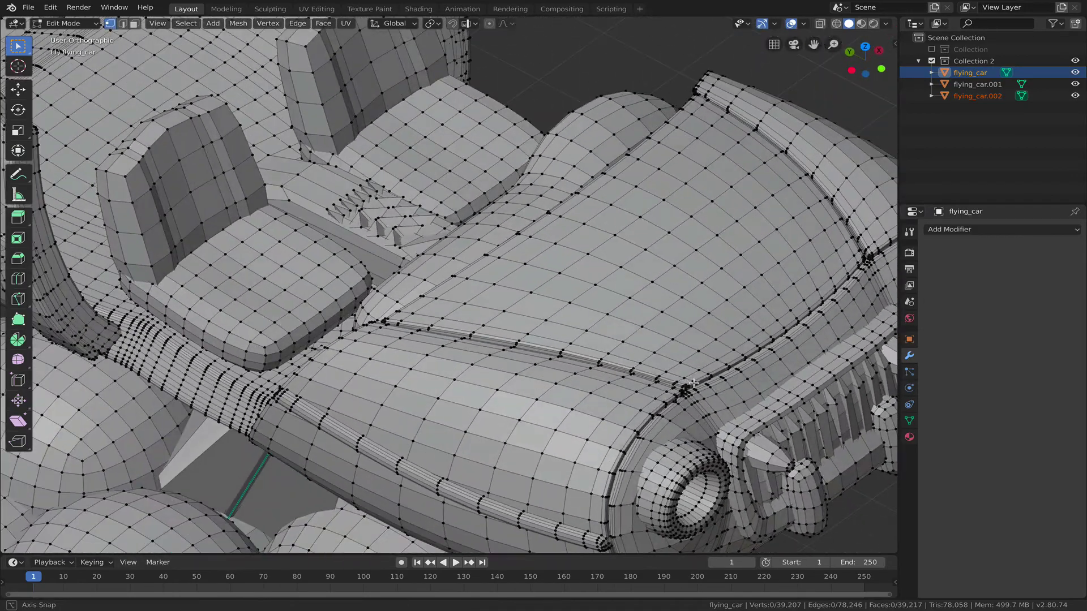
middle_drag(694, 384, 600, 303)
scroll(552, 366, down, 3)
scroll(604, 300, up, 2)
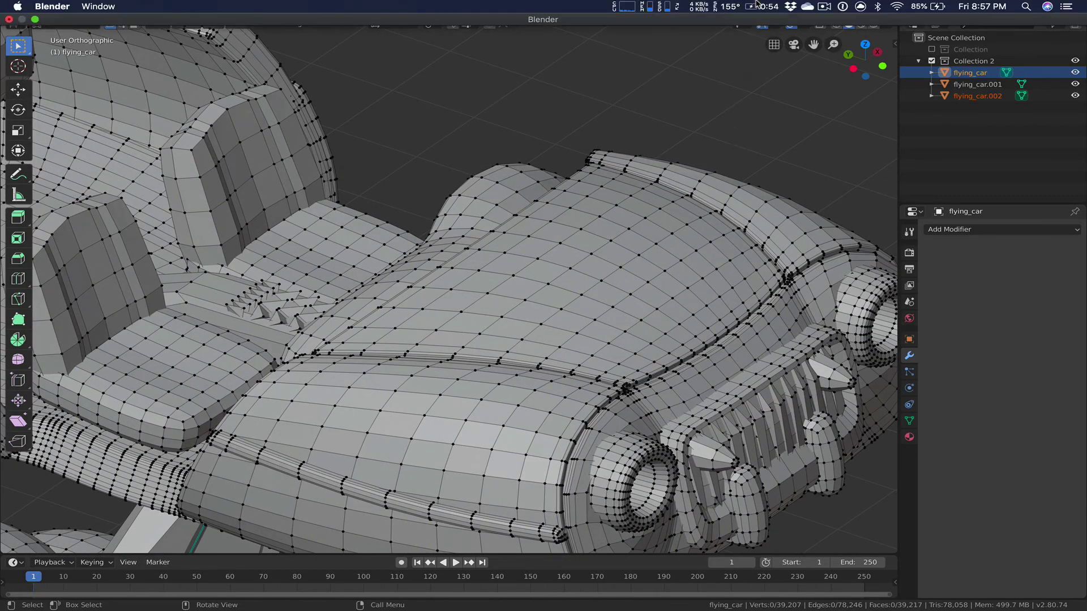
click(824, 7)
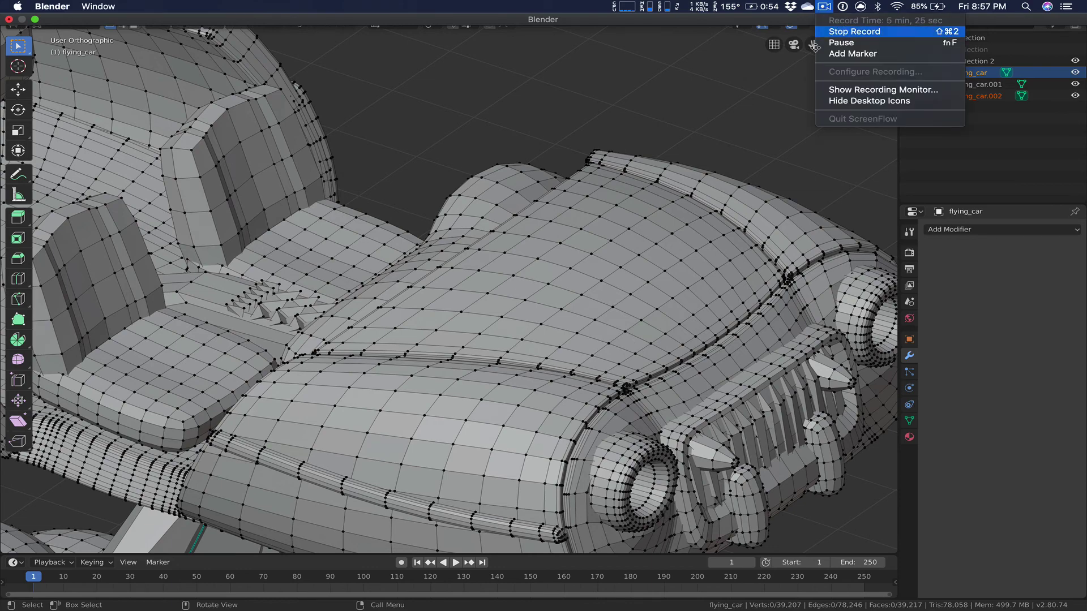